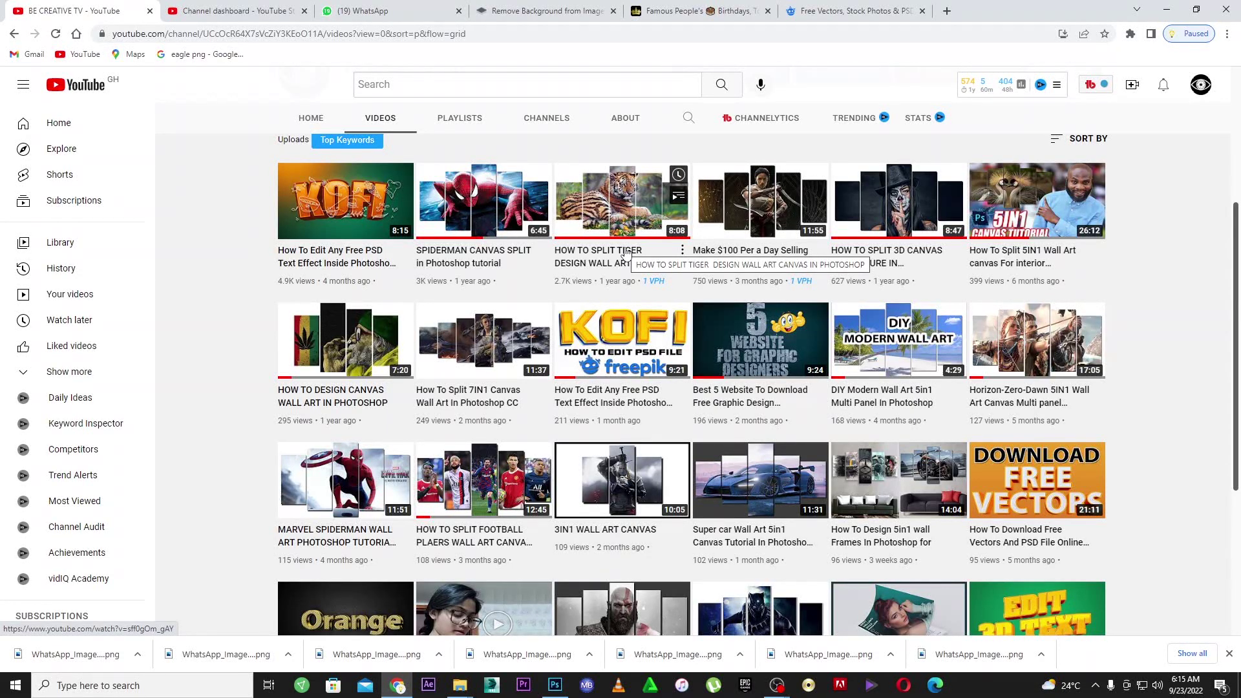
# Switch to the Freepik tab and search its assets for 'text effect'.
pyautogui.scroll(1, 685, 356)
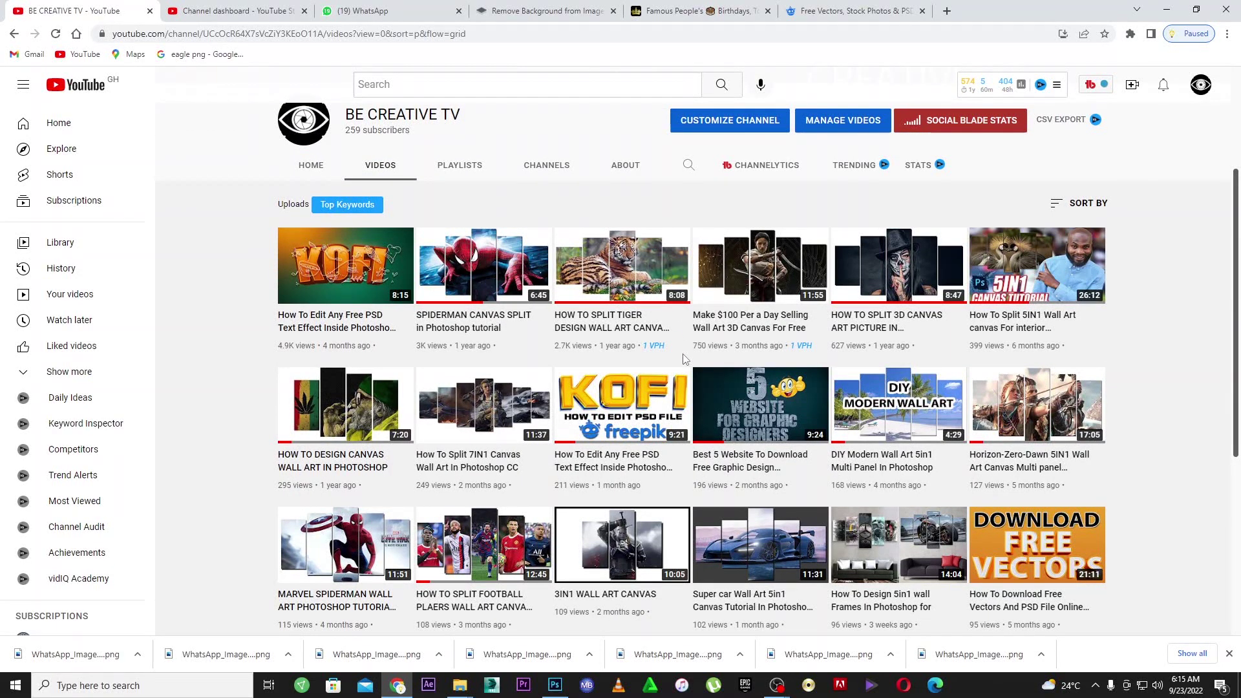
pyautogui.scroll(1, 899, 337)
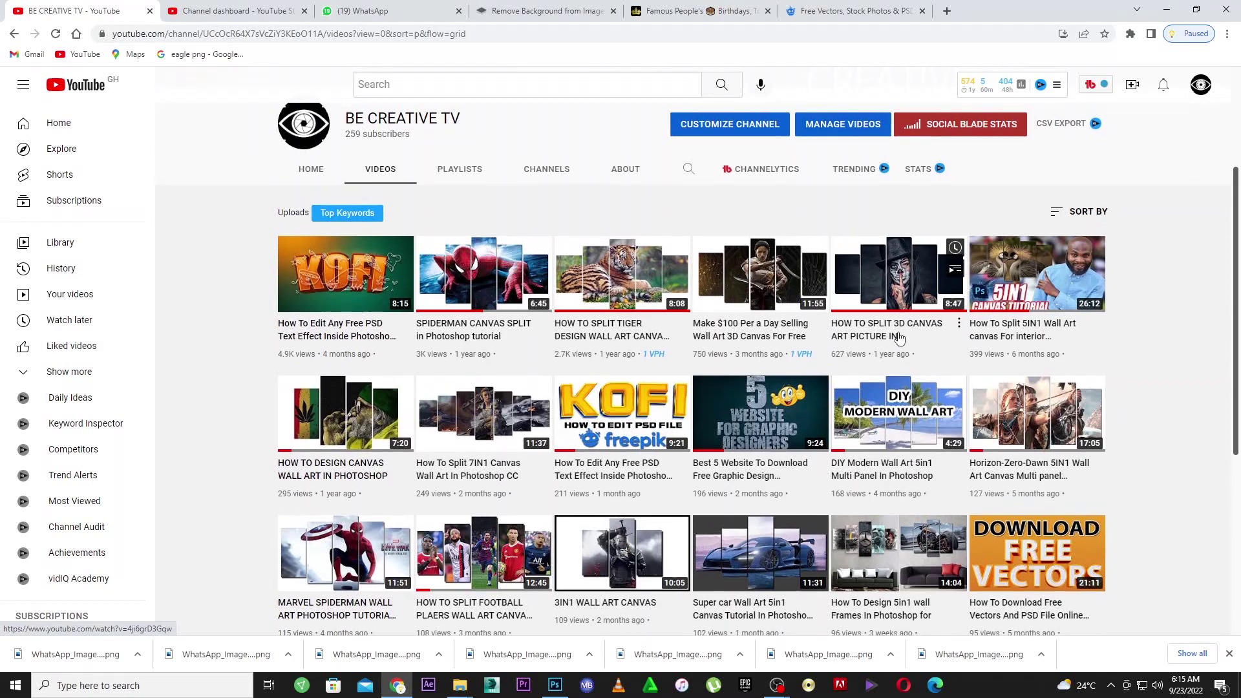
pyautogui.scroll(3, 899, 337)
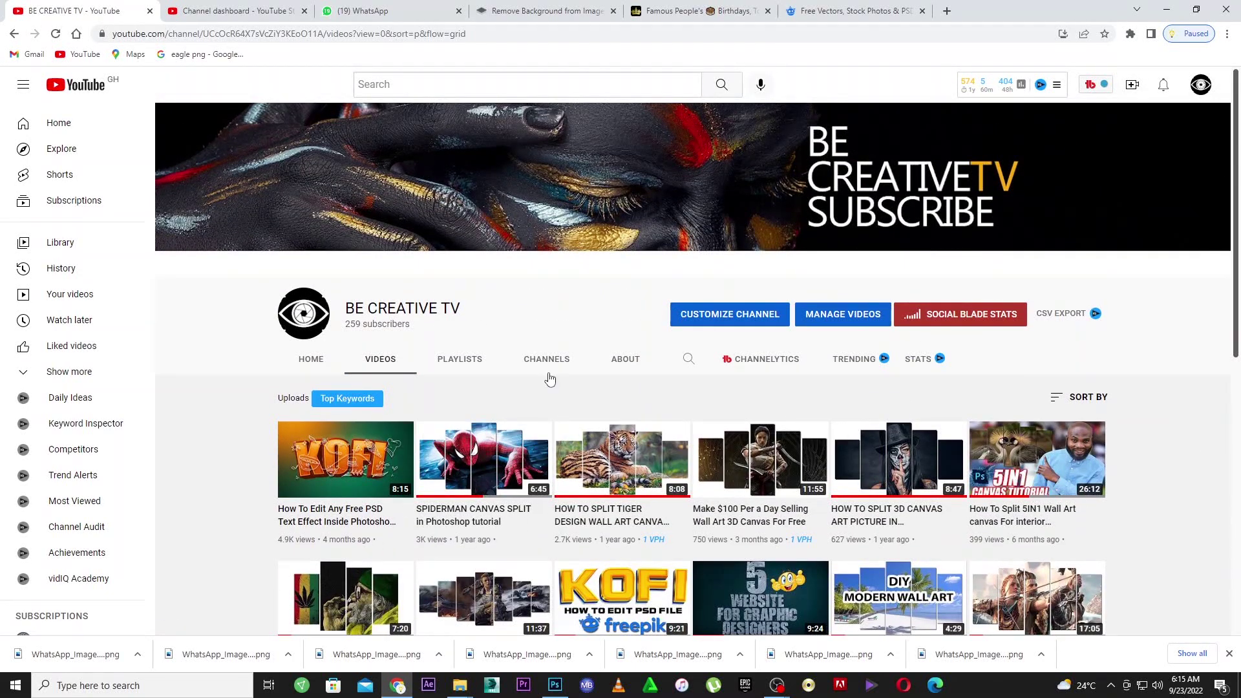
pyautogui.moveTo(361, 452)
pyautogui.click(818, 10)
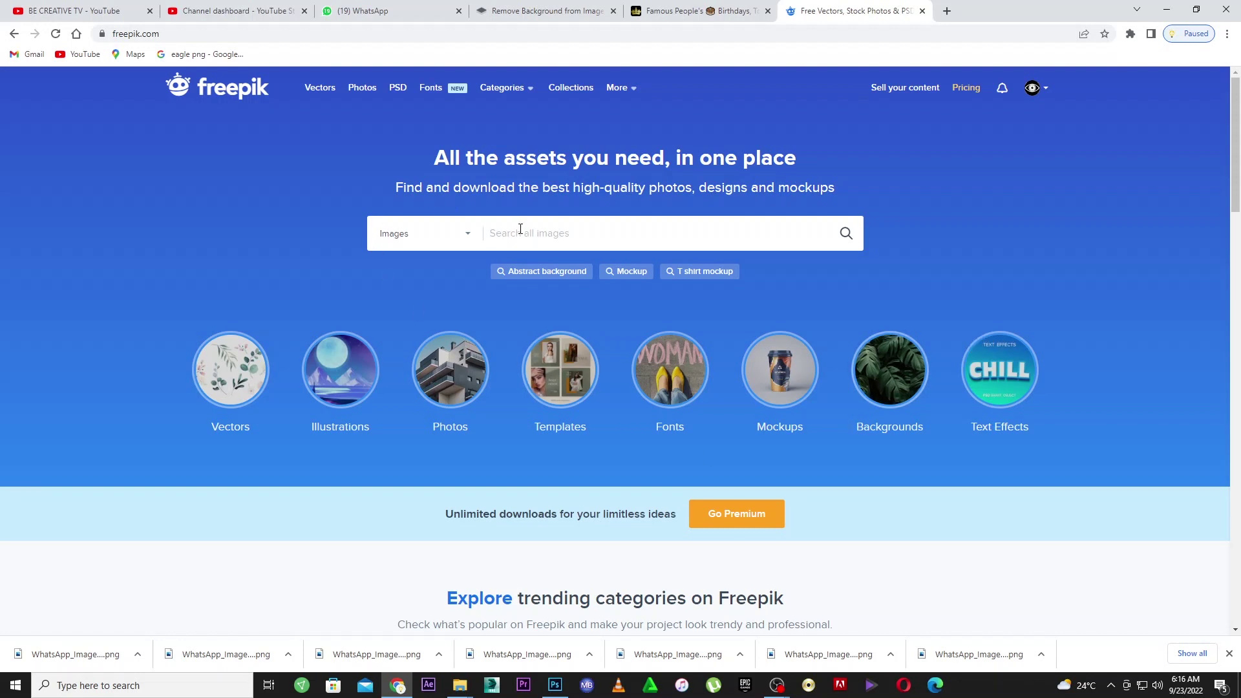
pyautogui.write('te')
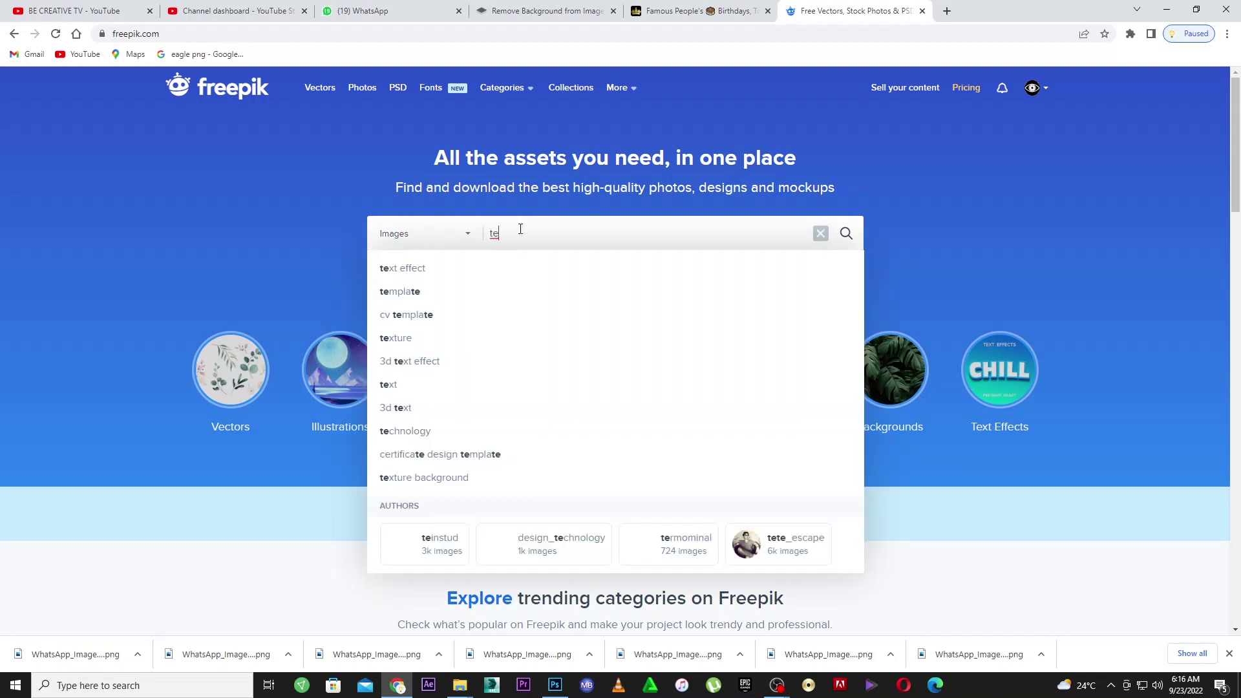
pyautogui.click(465, 269)
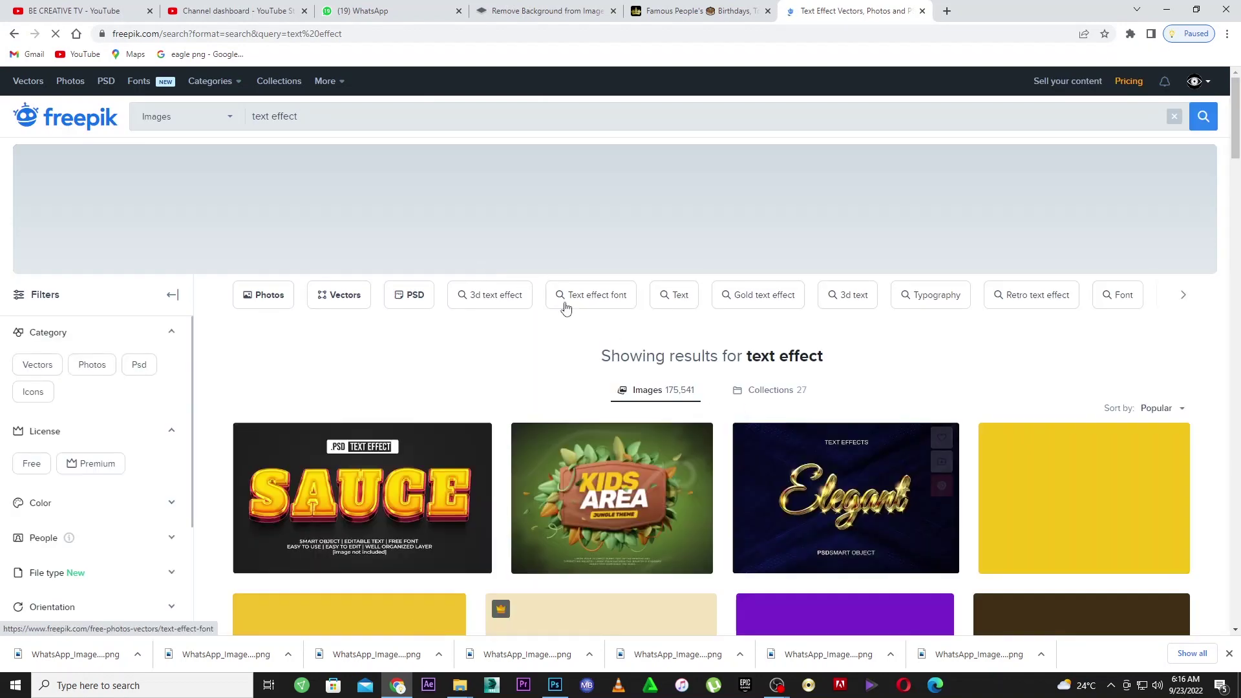
# Scroll the 'text effect' results and bring up link options on the Royalty thumbnail.
pyautogui.scroll(-3, 905, 420)
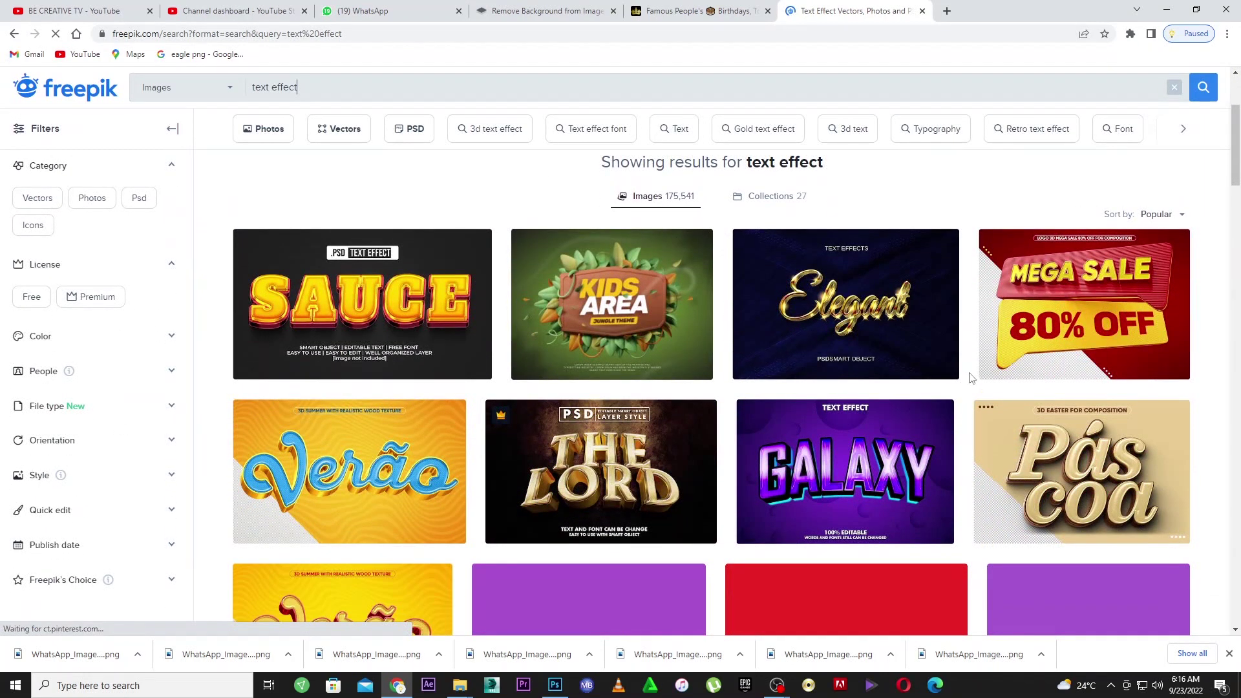
pyautogui.scroll(-2, 479, 458)
pyautogui.scroll(-3, 479, 458)
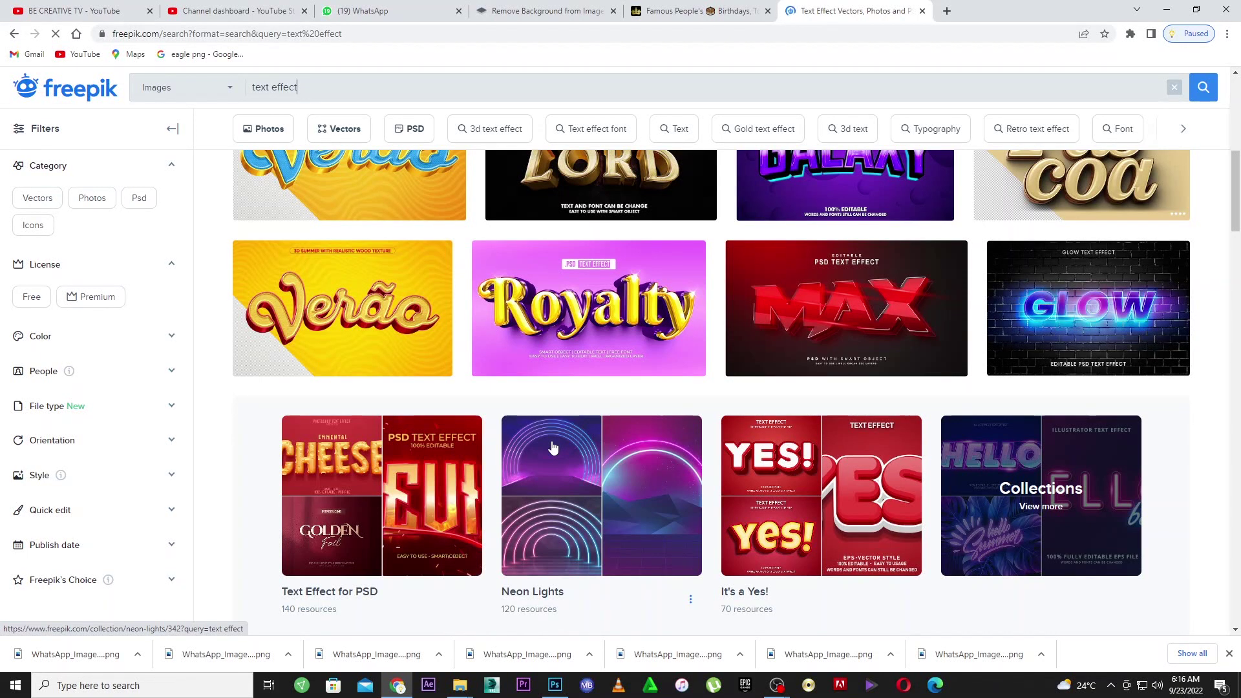
pyautogui.rightClick(525, 302)
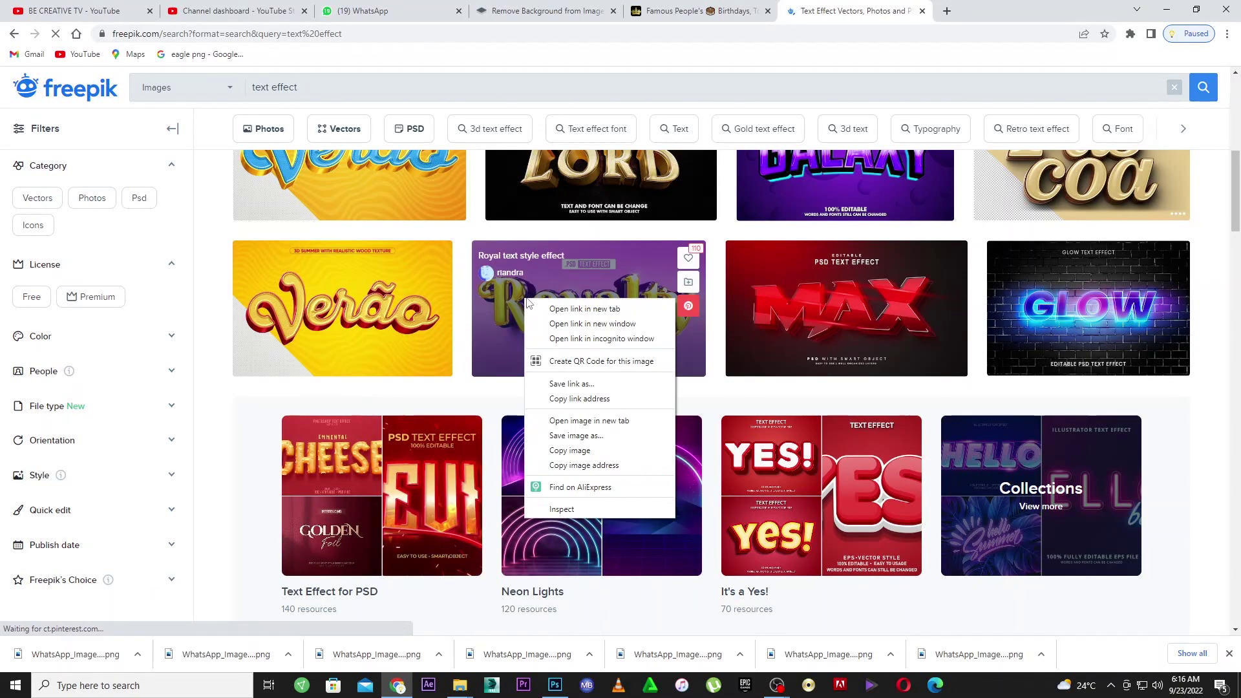
# Open the Royal text style effect page in a new tab and start its free download.
pyautogui.click(556, 309)
pyautogui.click(1028, 9)
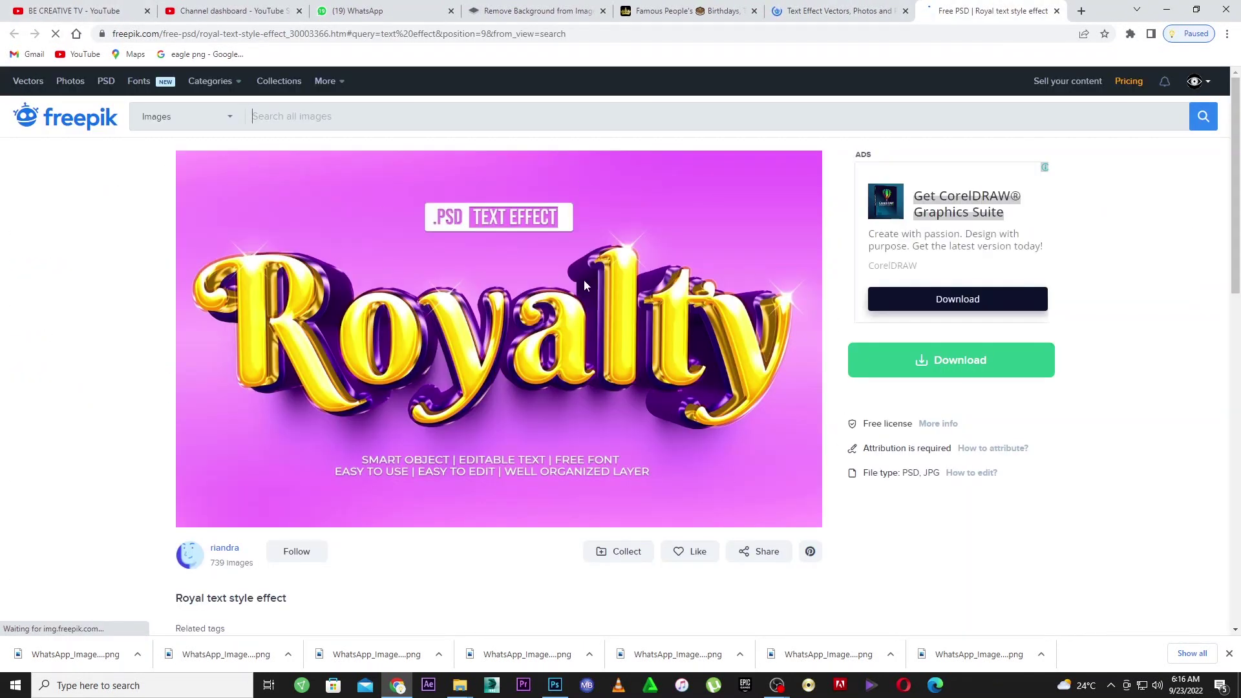
pyautogui.click(961, 363)
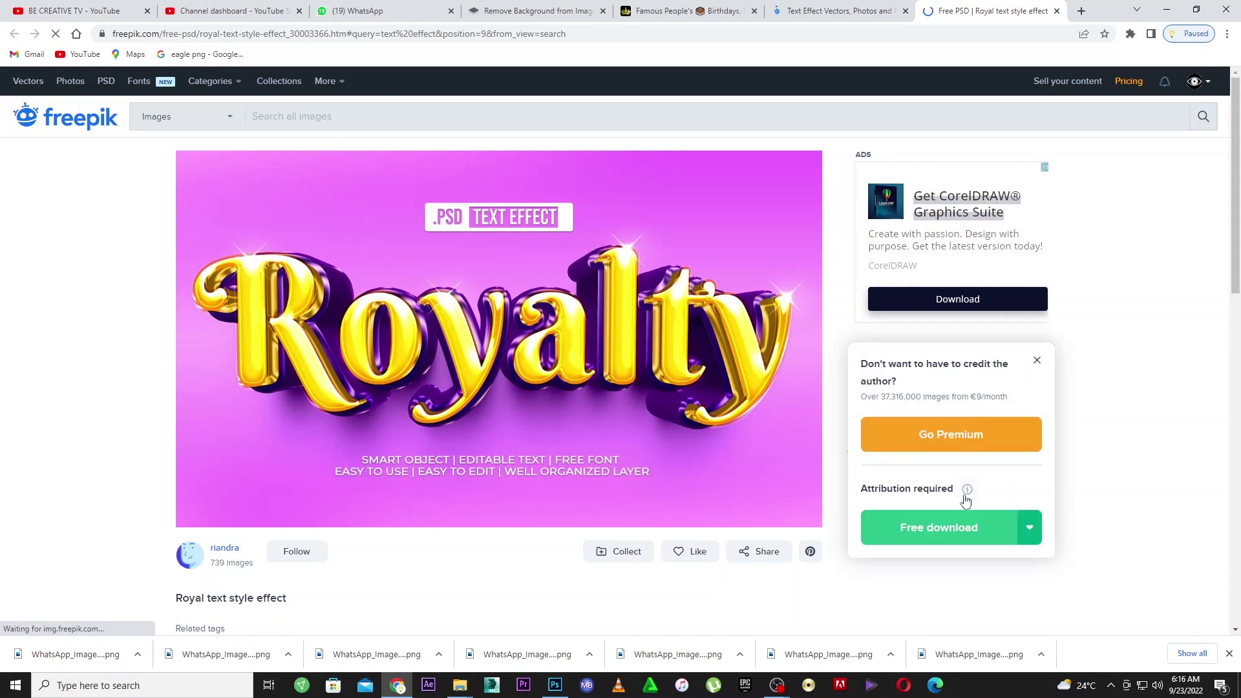
pyautogui.click(944, 534)
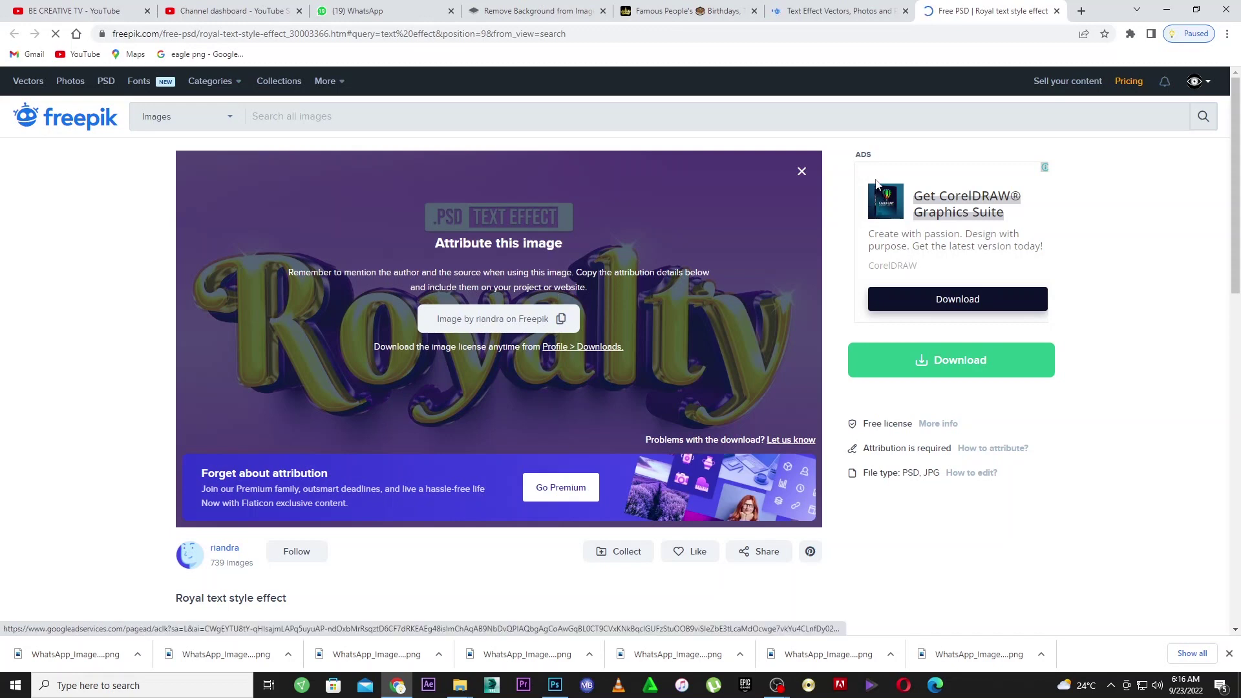
pyautogui.click(801, 171)
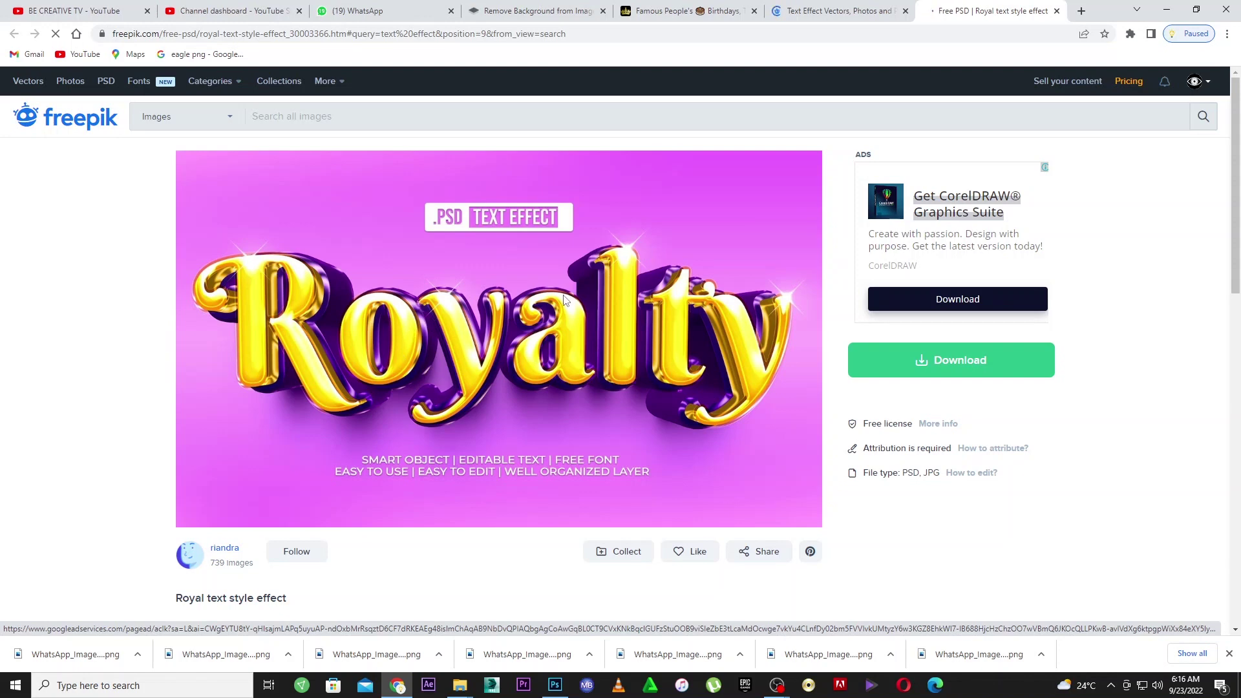
pyautogui.click(988, 374)
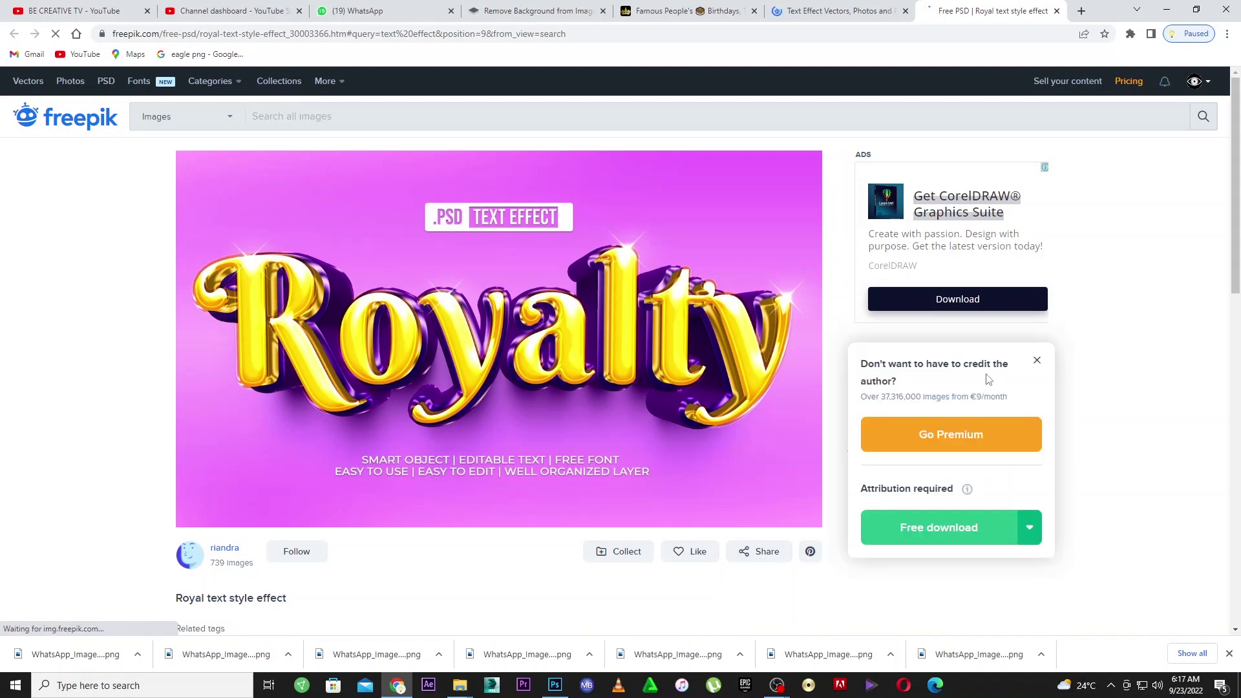
# Take the free download and open royal-text-style-effect.zip in WinRAR.
pyautogui.click(931, 529)
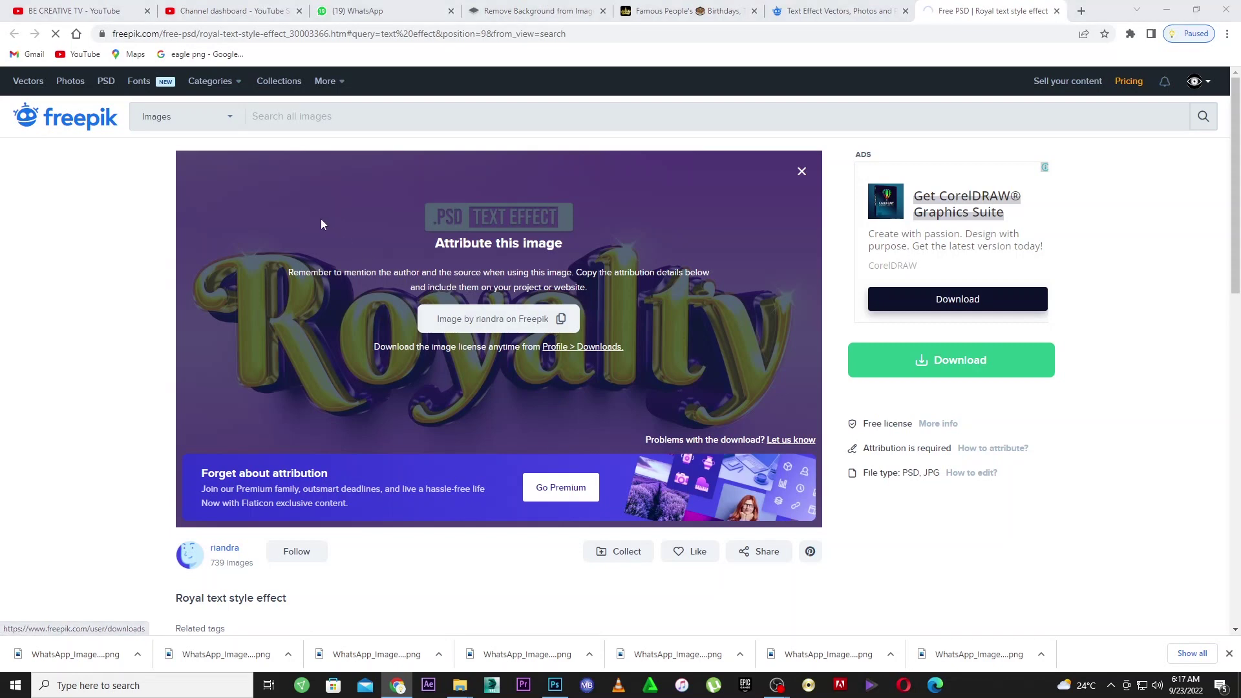
pyautogui.hotkey('ctrl', '1')
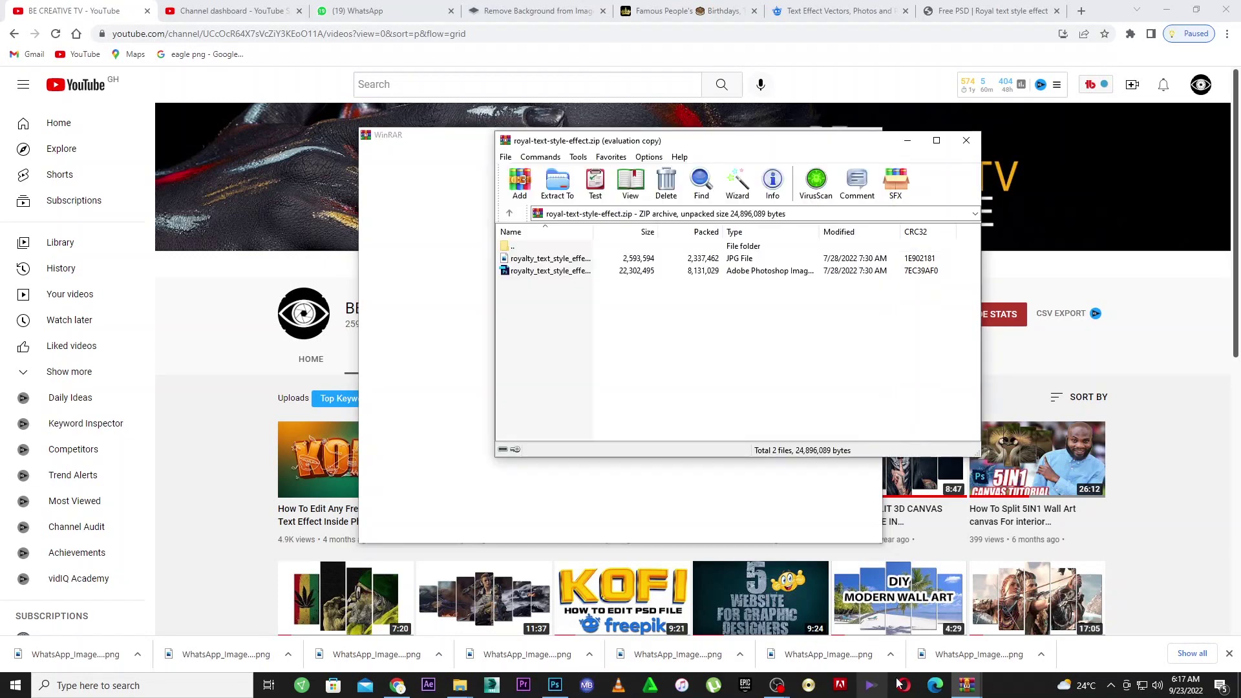
# Close WinRAR's trial notice and open the archive's PSD file in Photoshop.
pyautogui.click(516, 272)
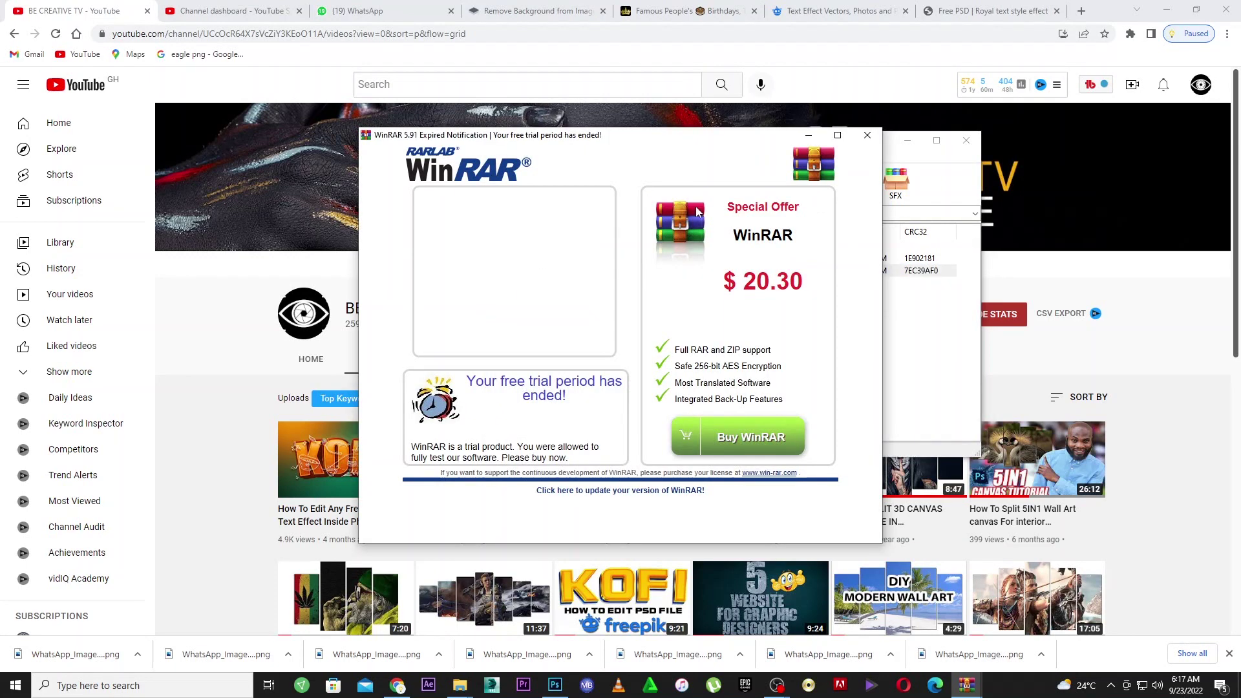
pyautogui.click(867, 136)
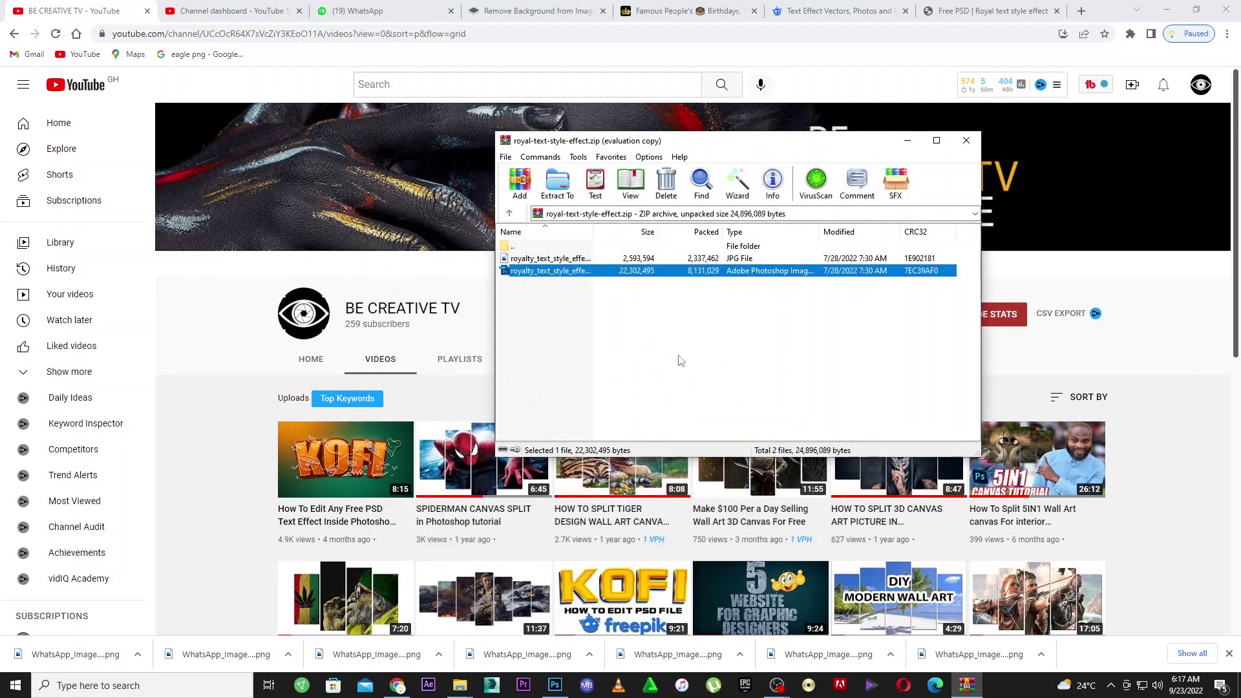
pyautogui.doubleClick(505, 272)
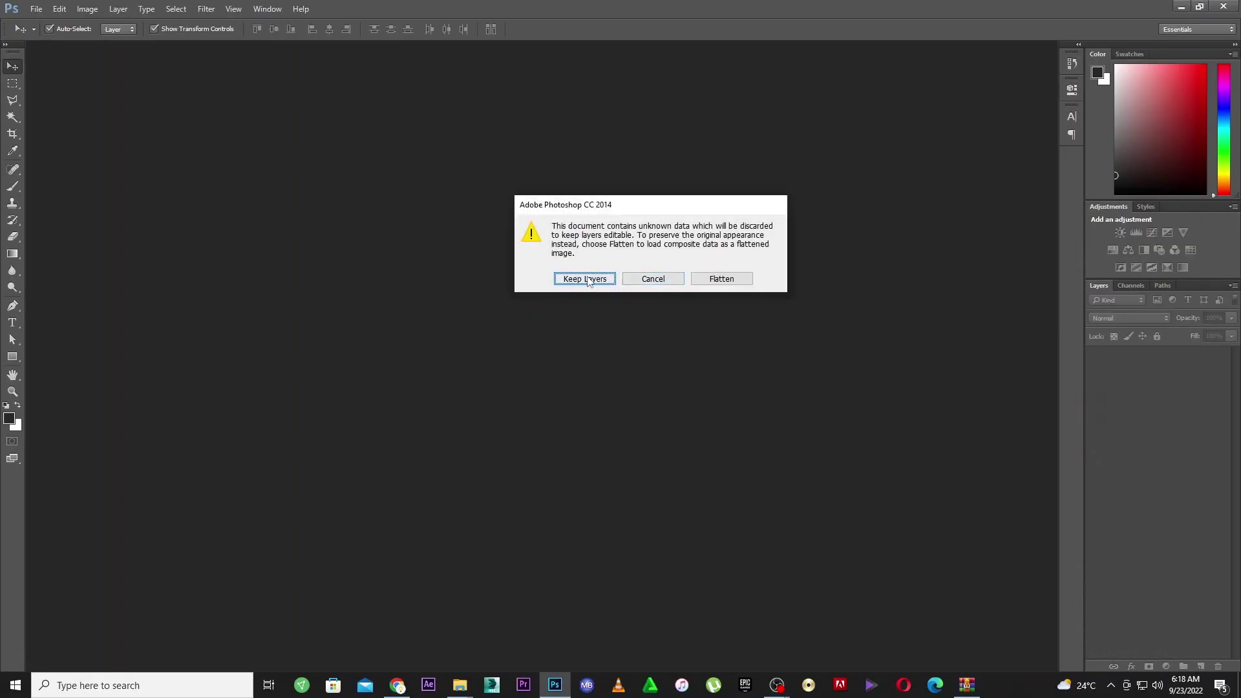
# Open royalty_text_style_effect.psd keeping its layers and leaving missing fonts unresolved.
pyautogui.click(585, 278)
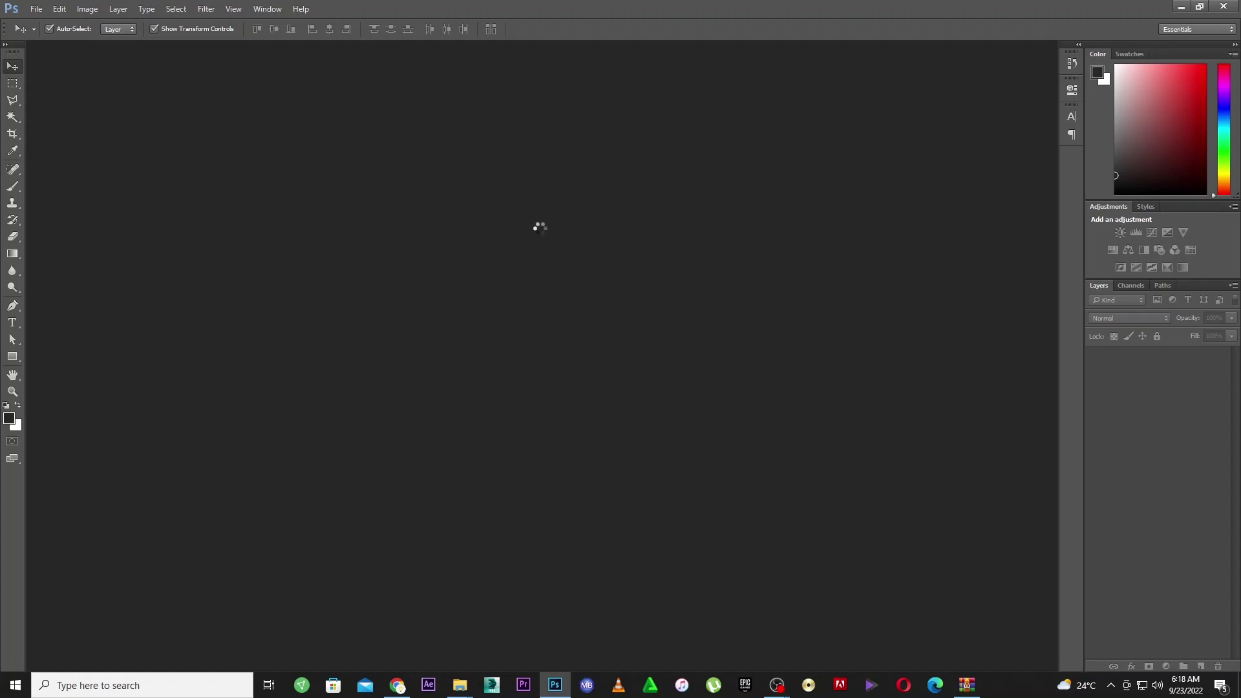
pyautogui.click(750, 368)
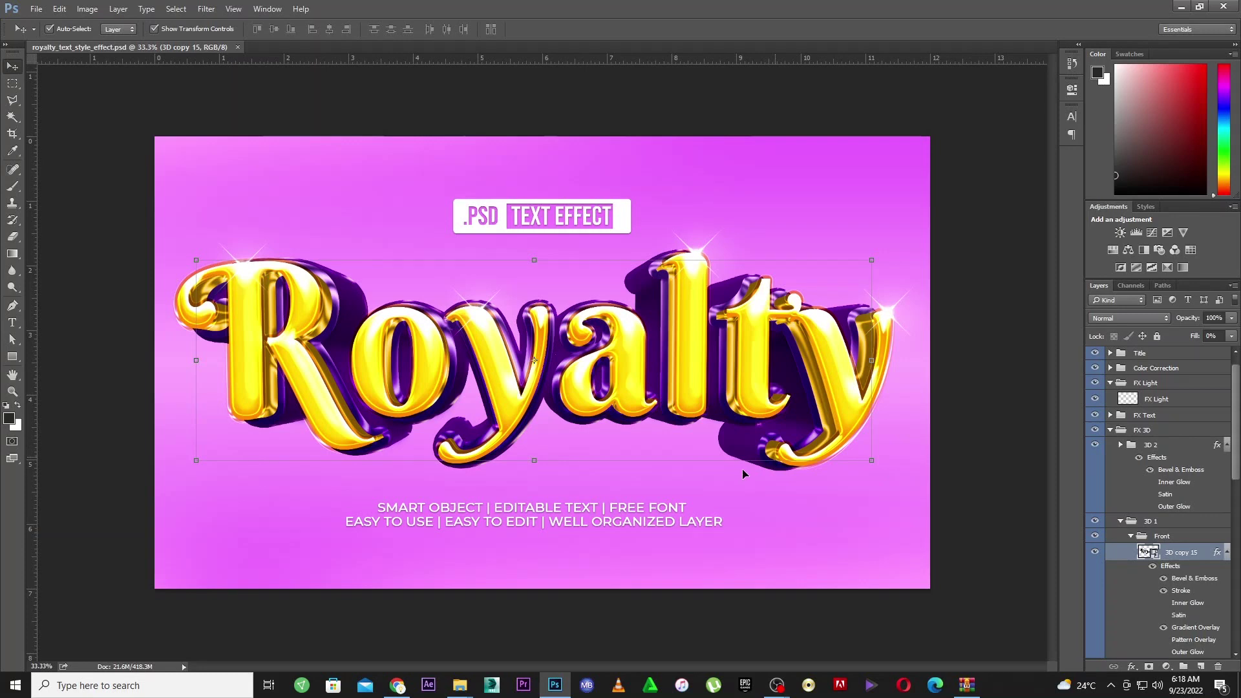
pyautogui.scroll(3, 743, 474)
pyautogui.scroll(-4, 742, 474)
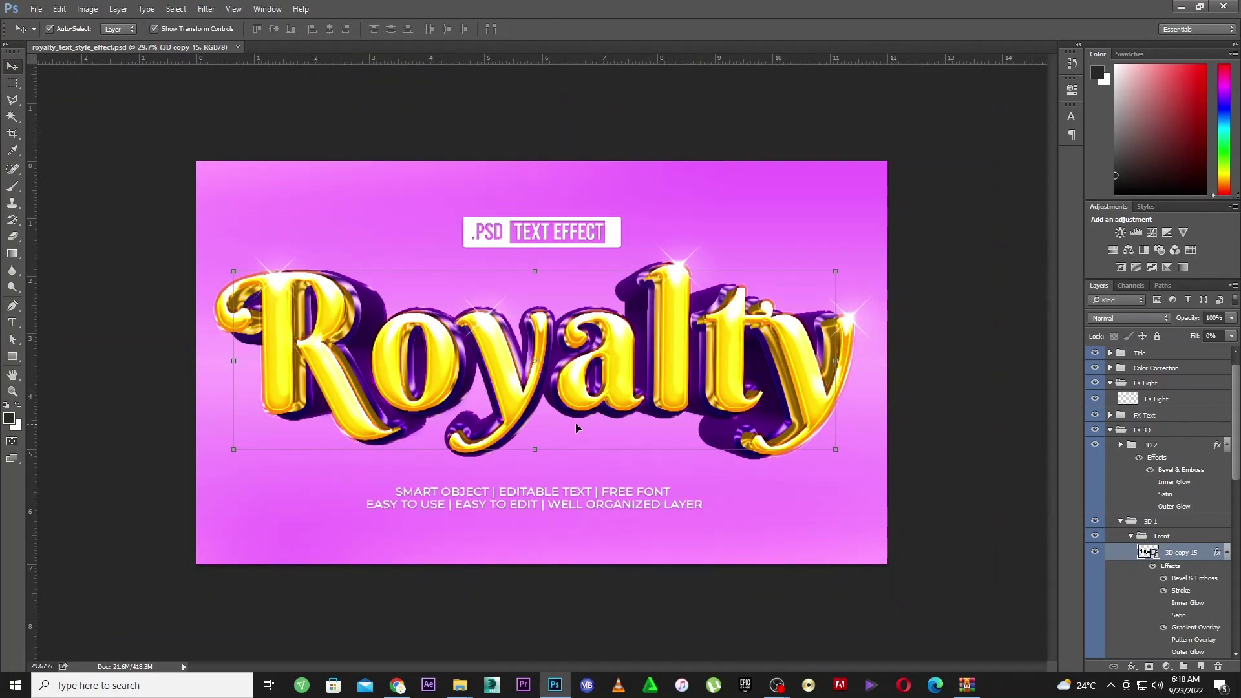
pyautogui.scroll(1, 1157, 407)
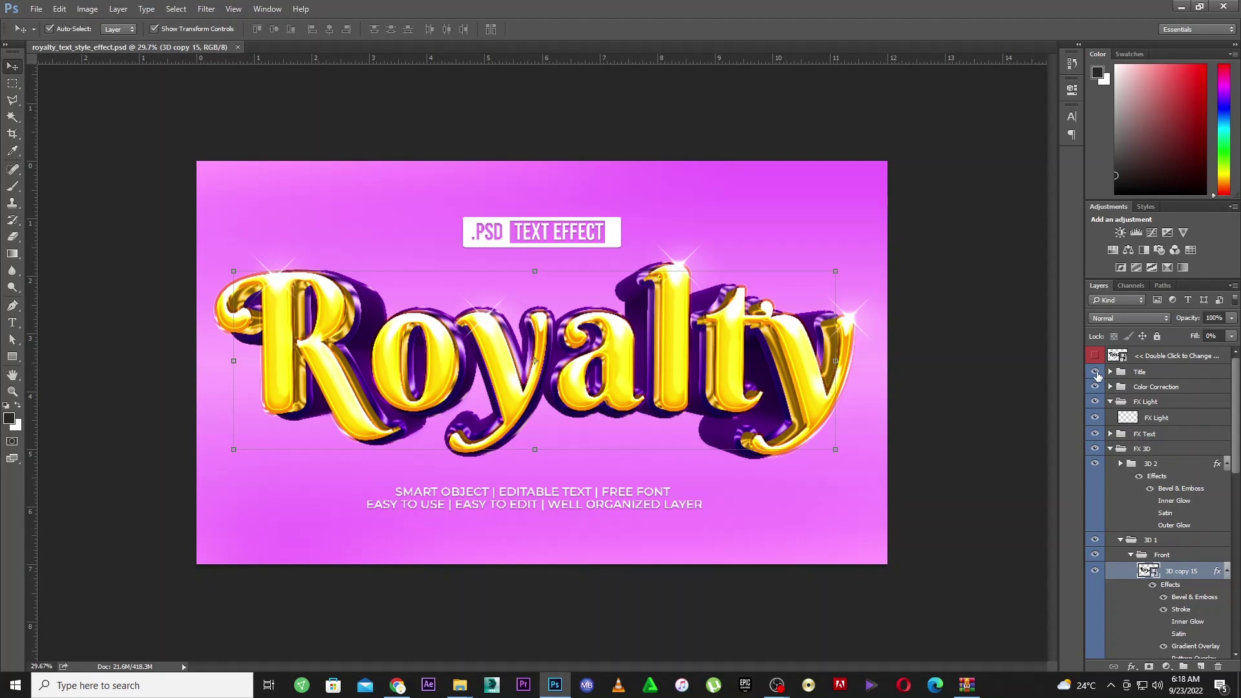
# Hide the Title group and background layers, and select the top smart object layer.
pyautogui.click(1096, 373)
pyautogui.scroll(-10, 1112, 517)
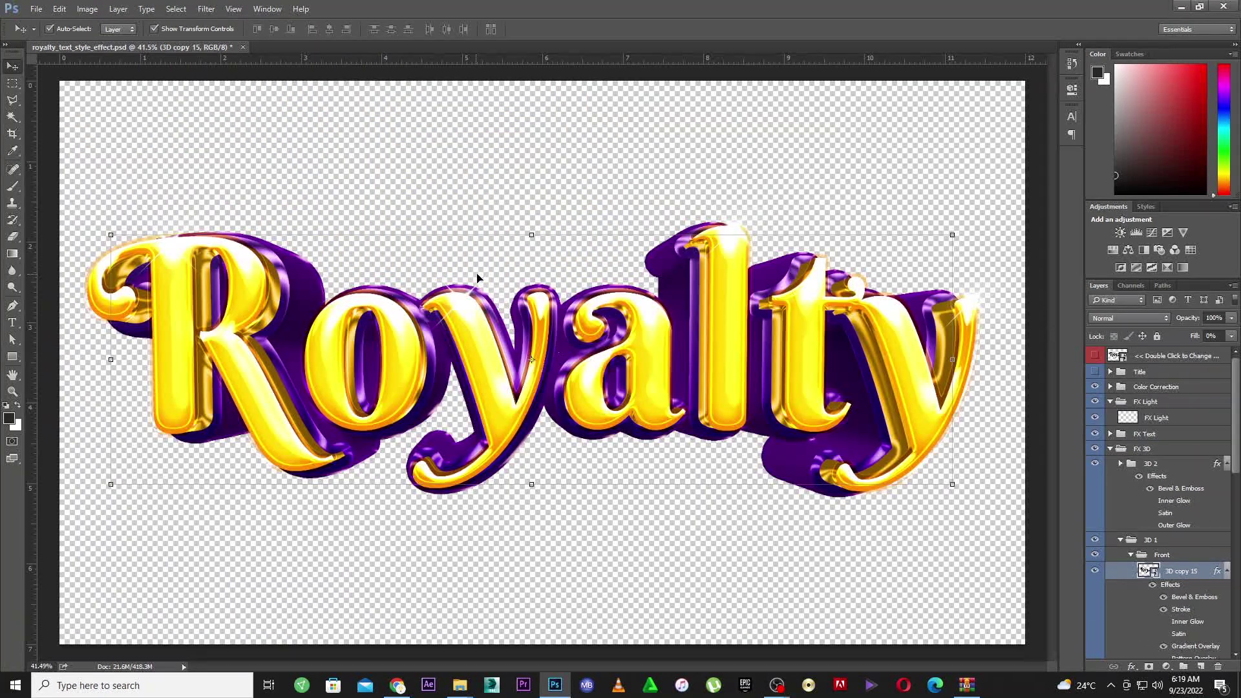
pyautogui.scroll(-2, 505, 282)
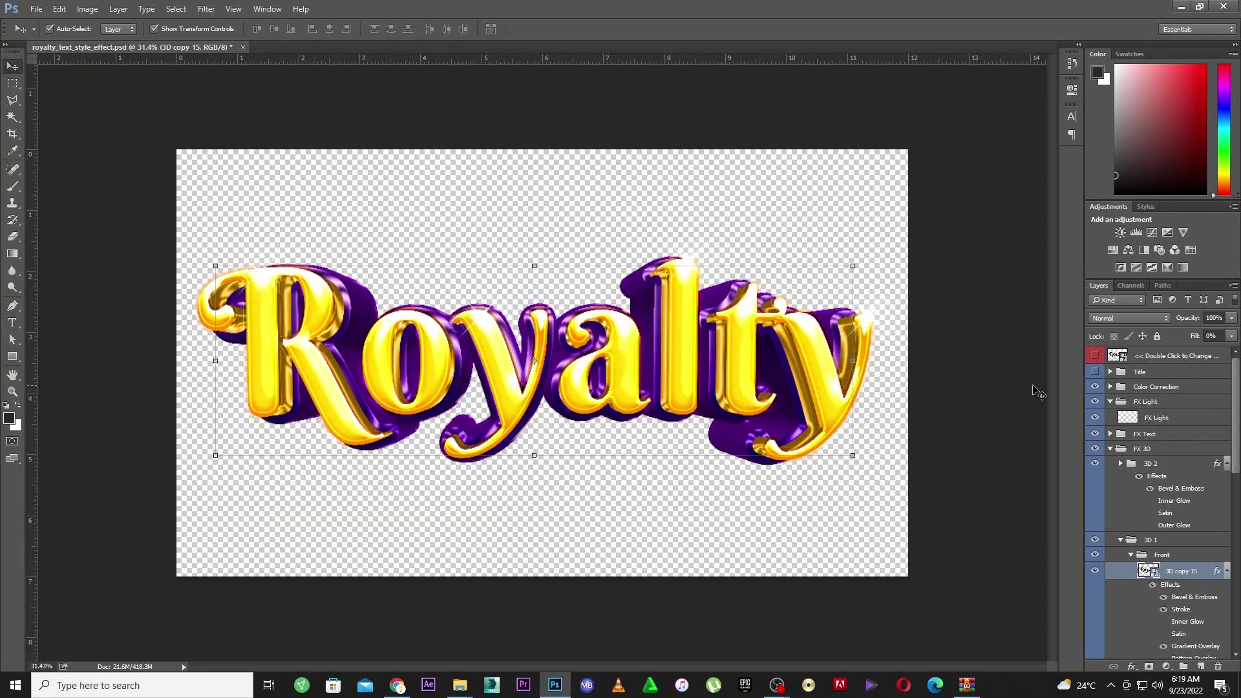
pyautogui.click(1172, 361)
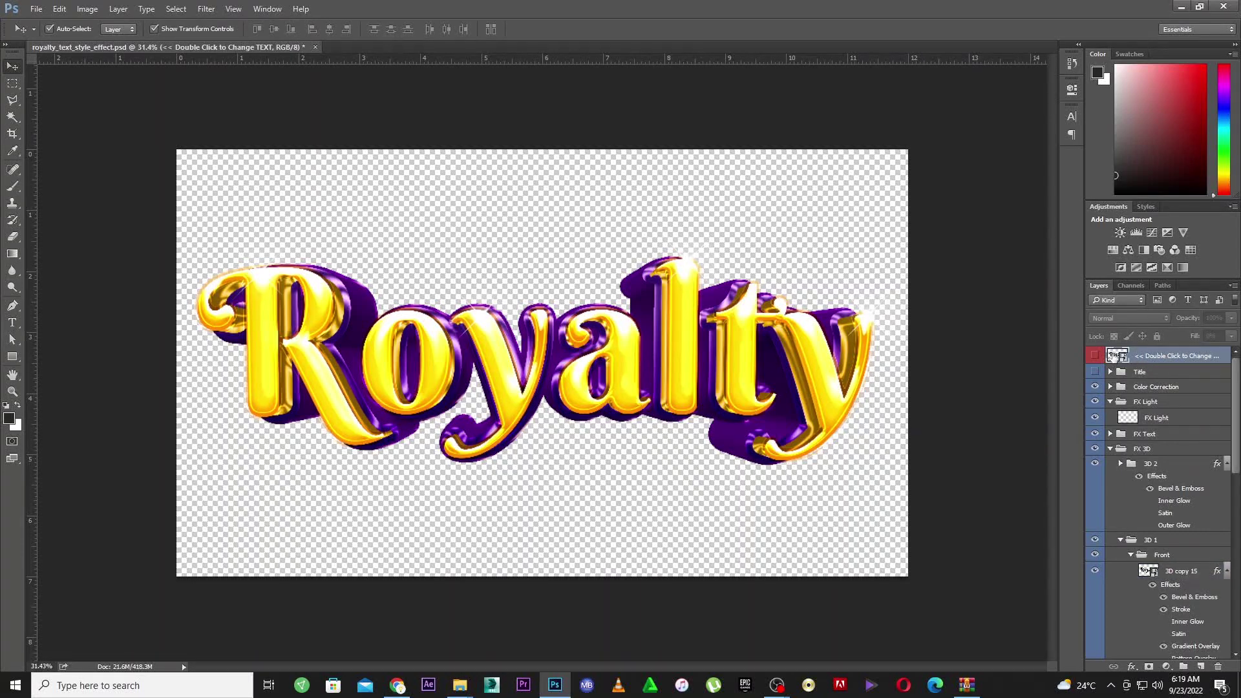
# Open the smart object's contents without resolving fonts and put the Type cursor in the Royalty text.
pyautogui.doubleClick(1118, 355)
pyautogui.click(744, 371)
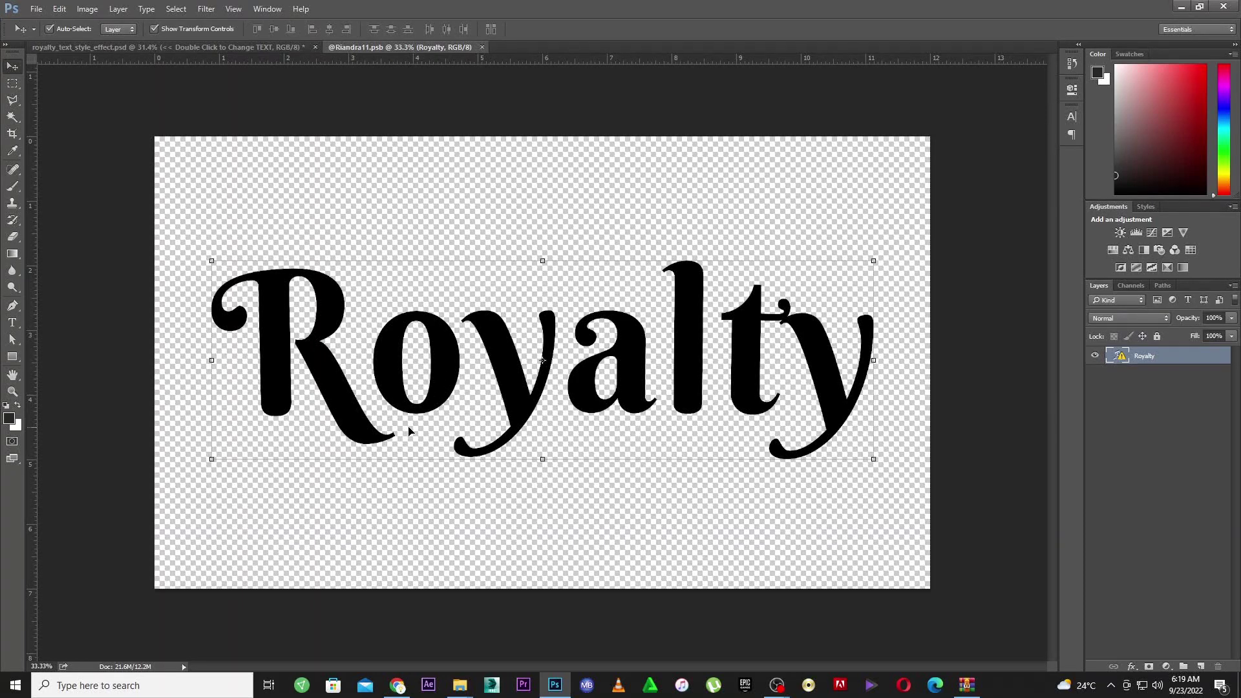
pyautogui.press('t')
pyautogui.click(565, 363)
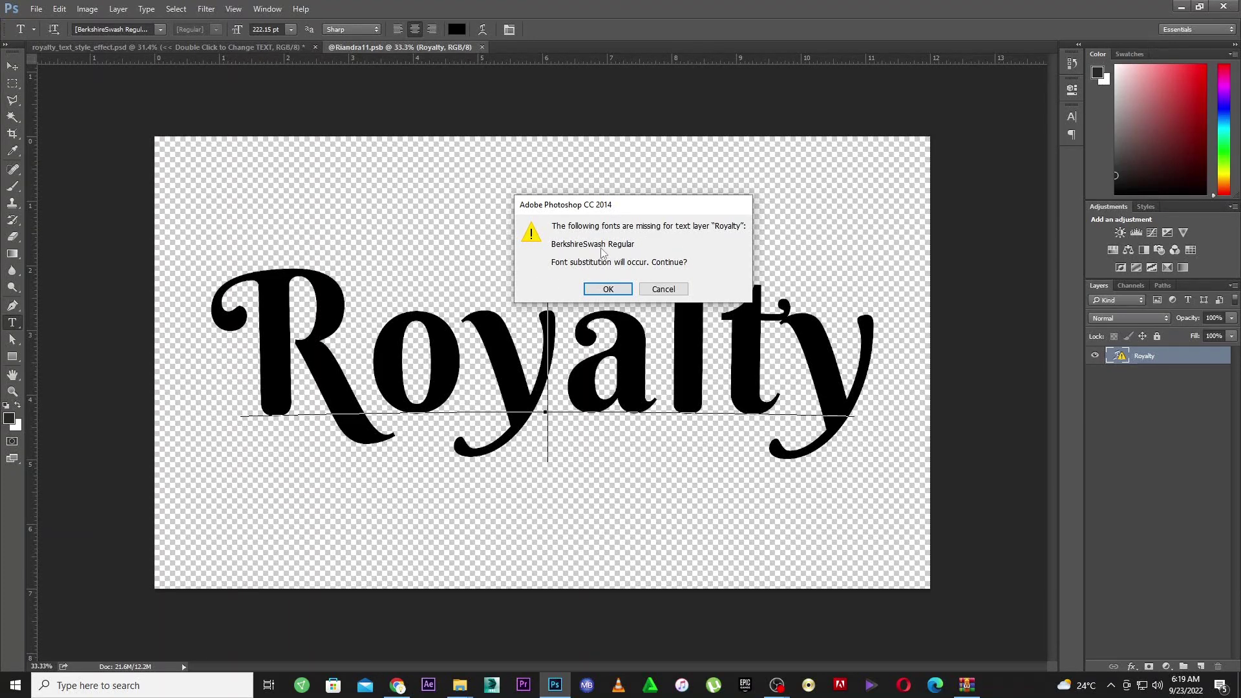
# Accept the font substitution, select all the Royalty text and set its font to Impact.
pyautogui.click(608, 289)
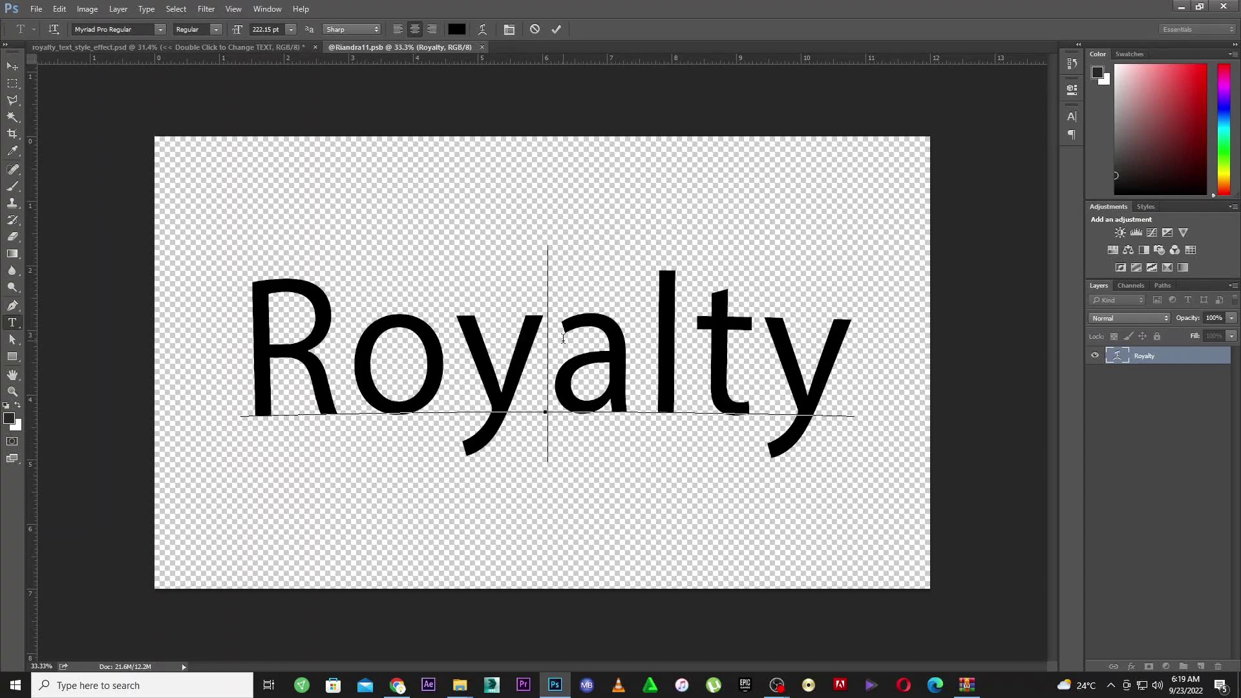
pyautogui.hotkey('ctrl', 'a')
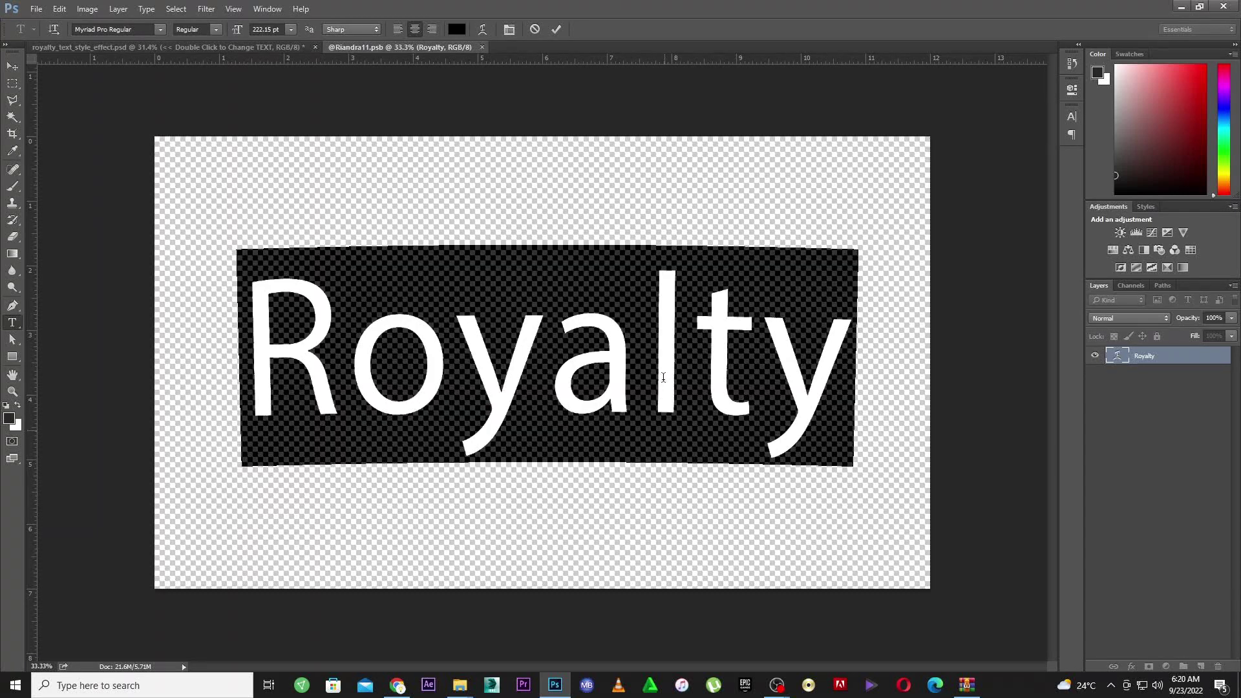
pyautogui.click(160, 29)
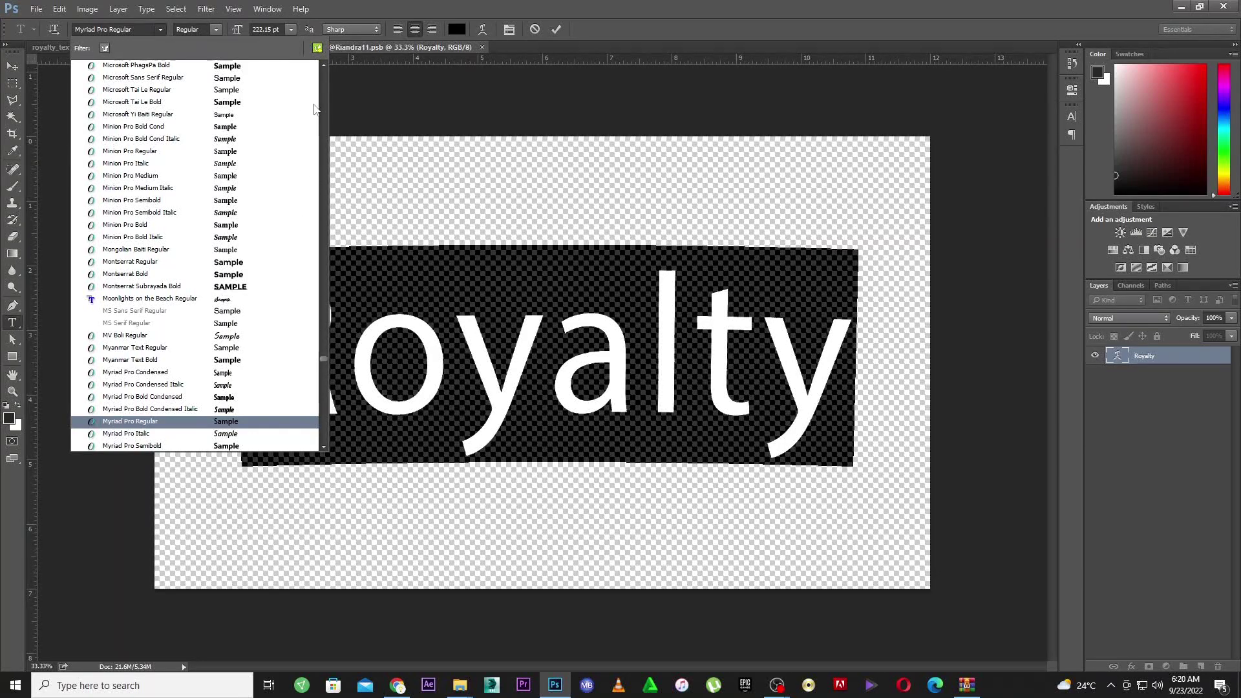
pyautogui.scroll(-1, 568, 366)
pyautogui.scroll(-1, 568, 366)
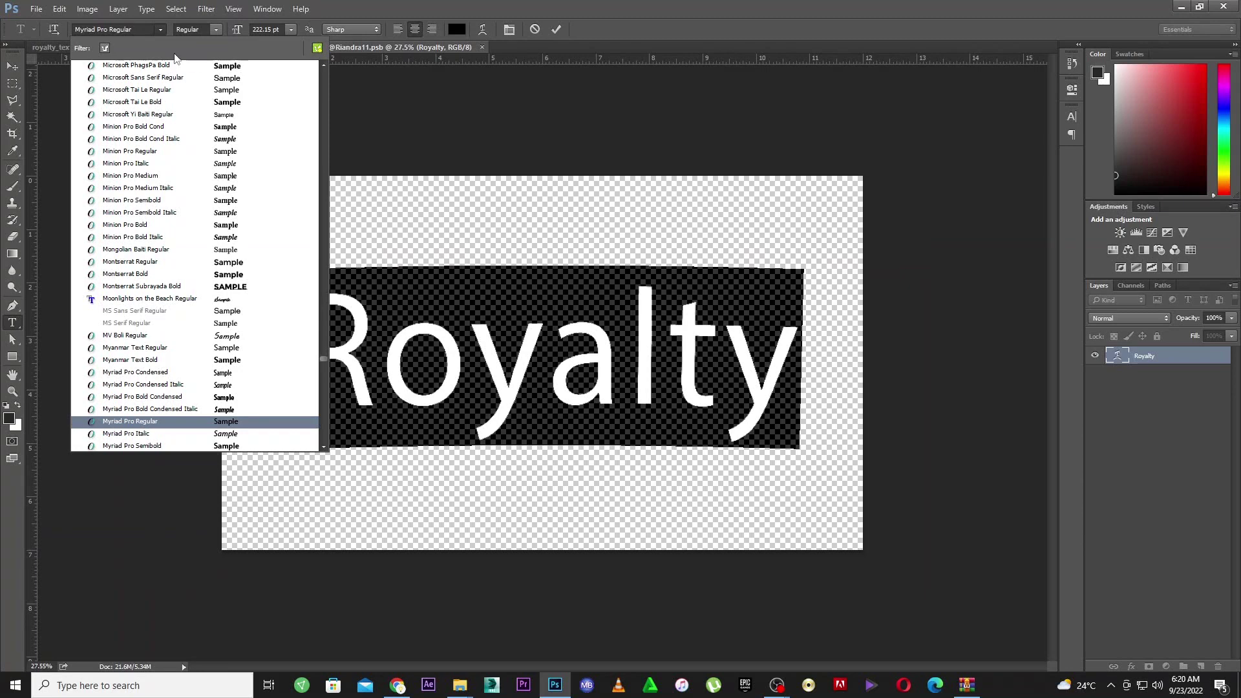
pyautogui.click(146, 30)
pyautogui.write('imp')
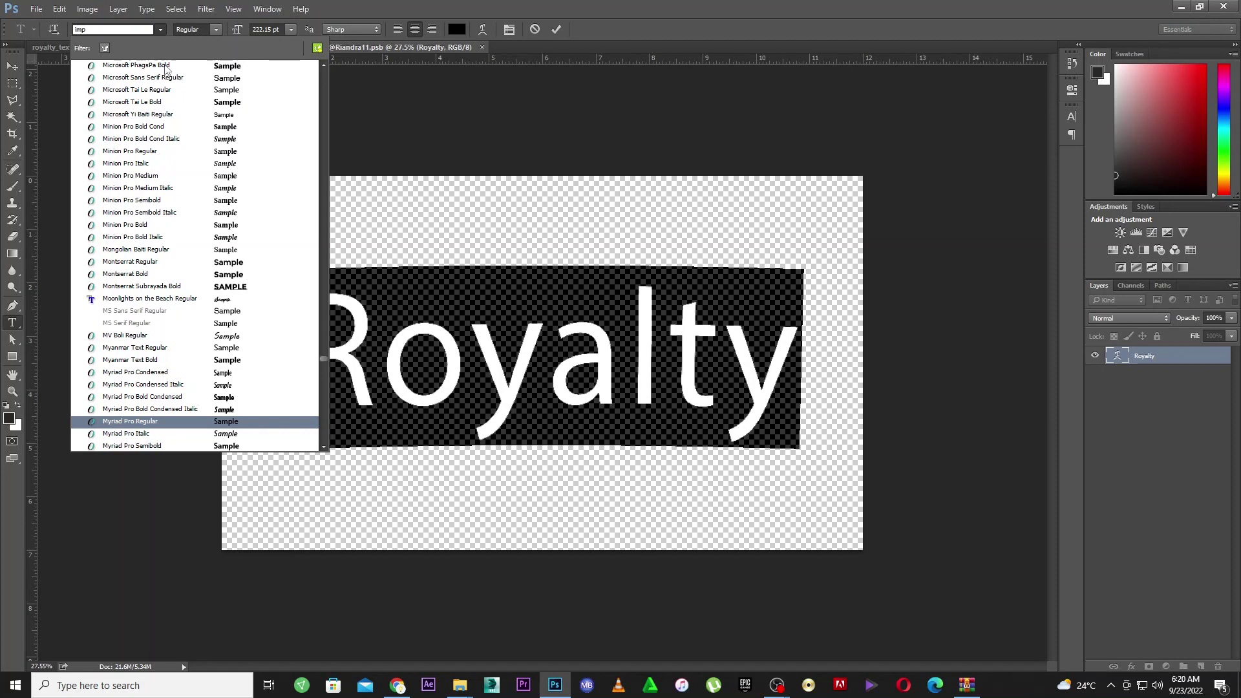
pyautogui.write('act')
pyautogui.press('Return')
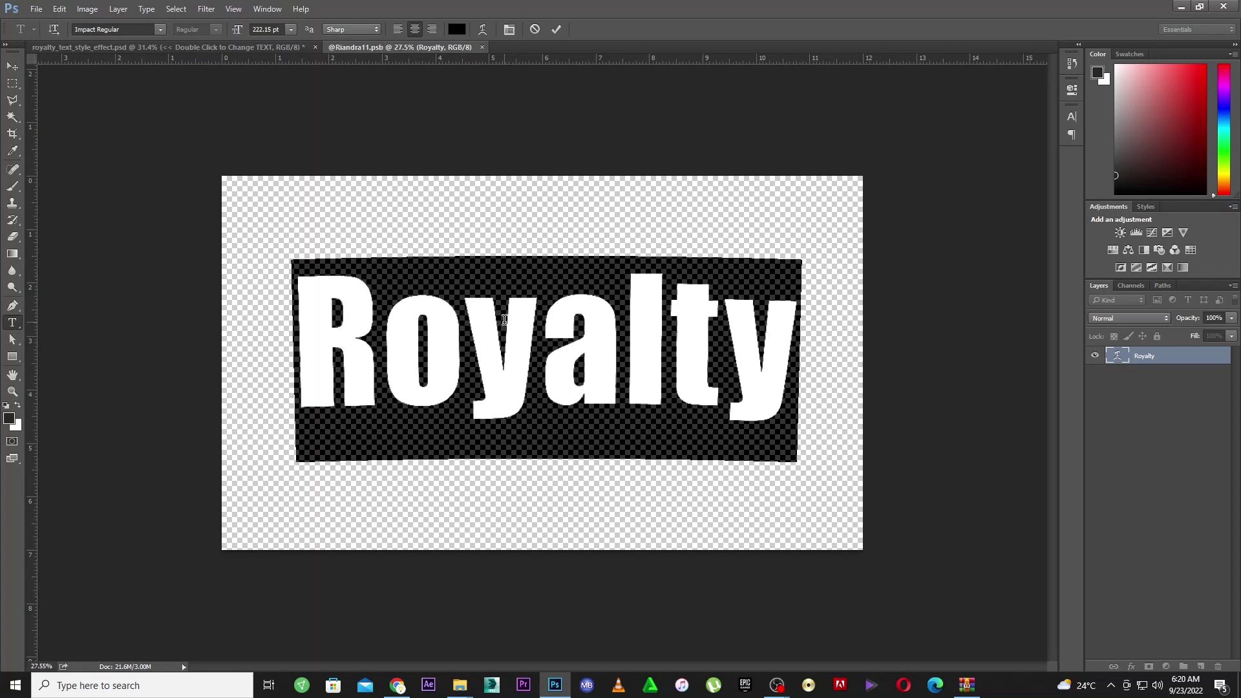
# Replace the text with CREATIVE, after trying KOFI and GET BUSY, and commit the edit.
pyautogui.write('KOFI')
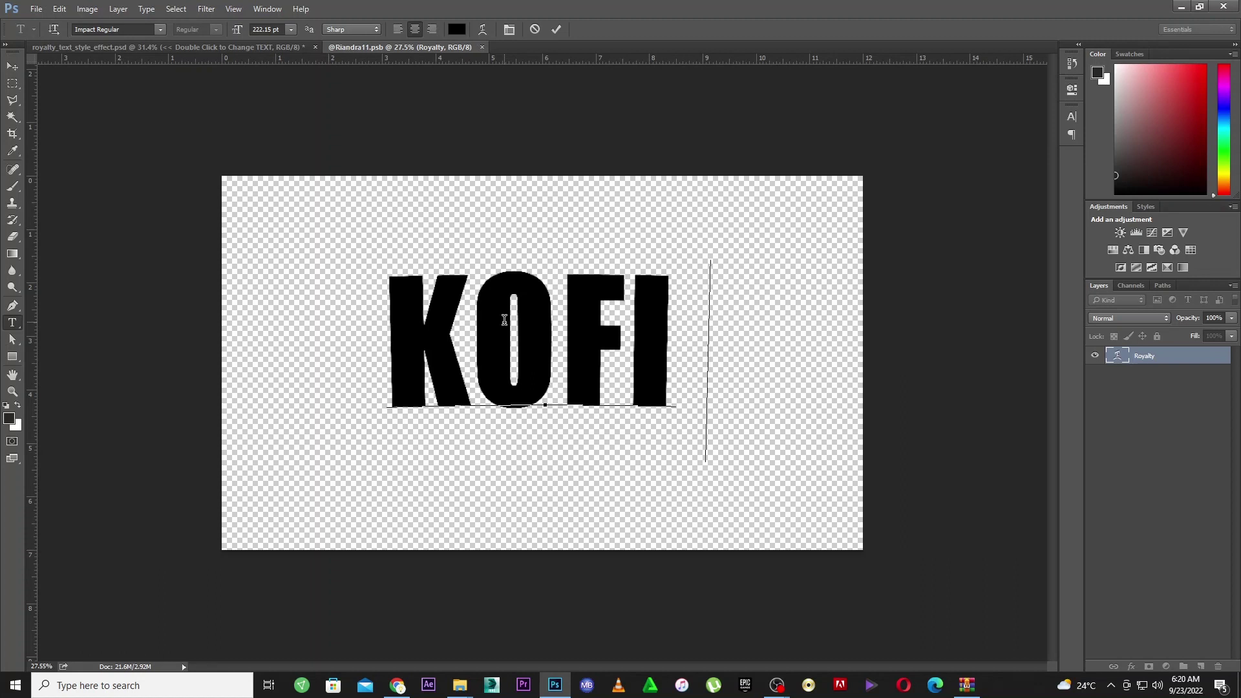
pyautogui.hotkey('ctrl', 'a')
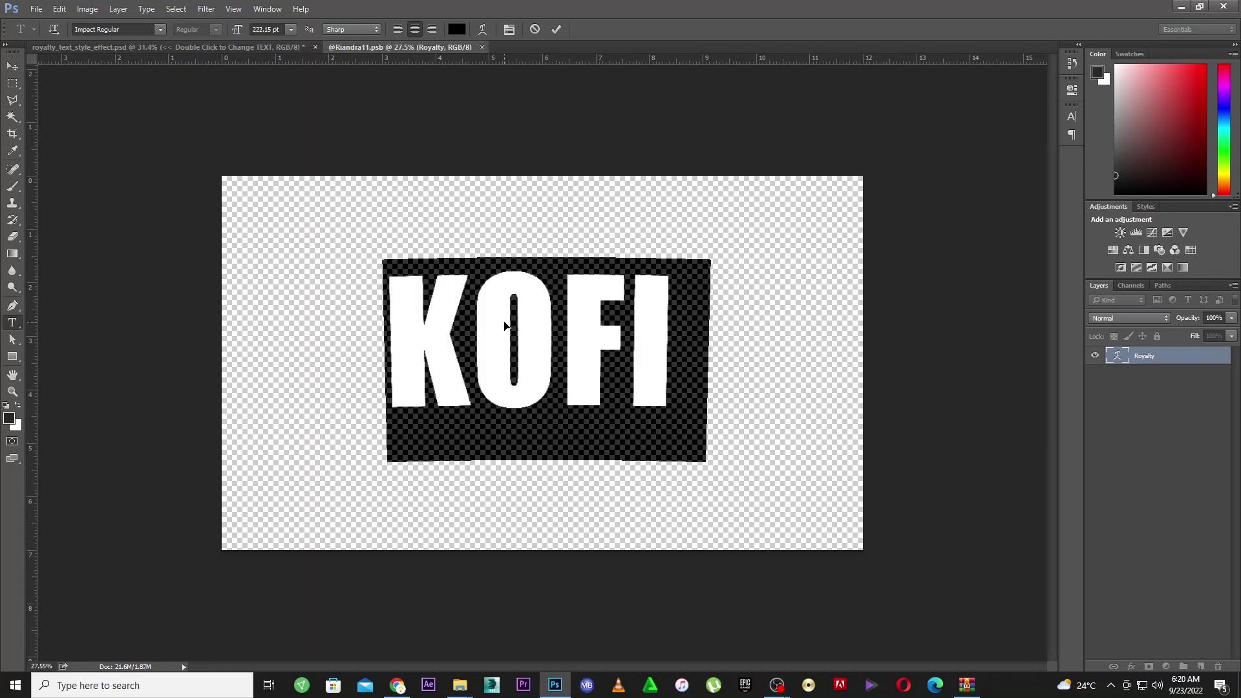
pyautogui.write('GET BSU')
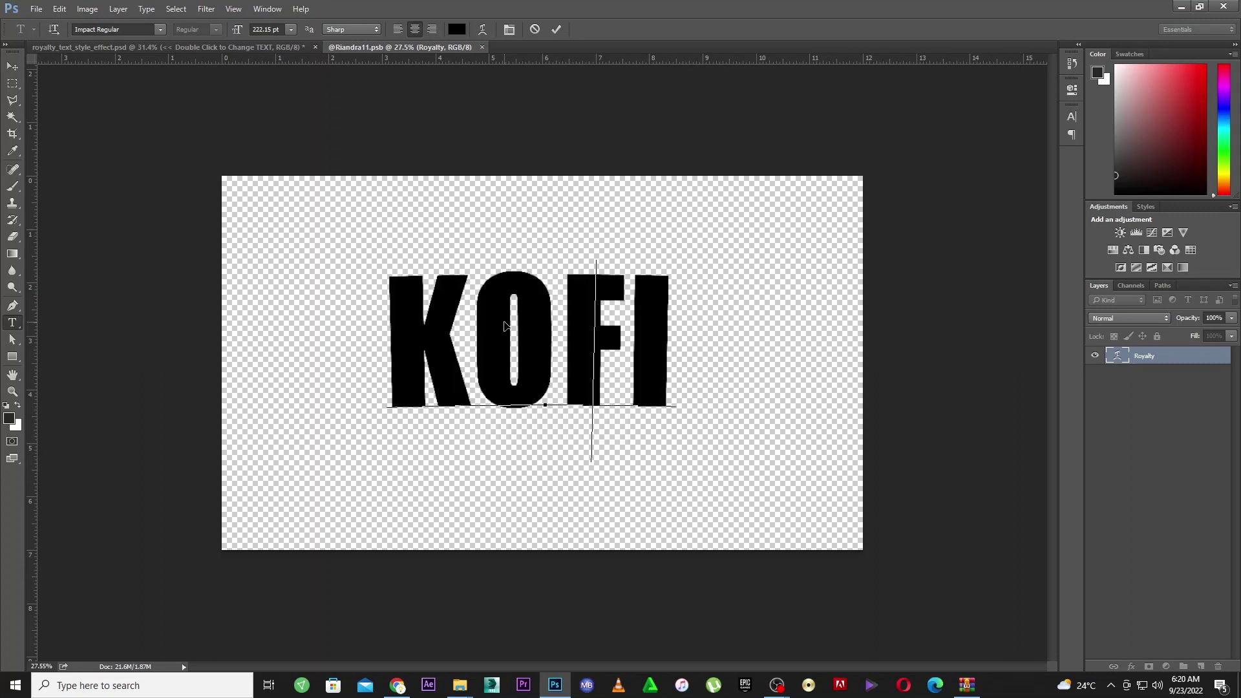
pyautogui.press('BackSpace')
pyautogui.press('BackSpace')
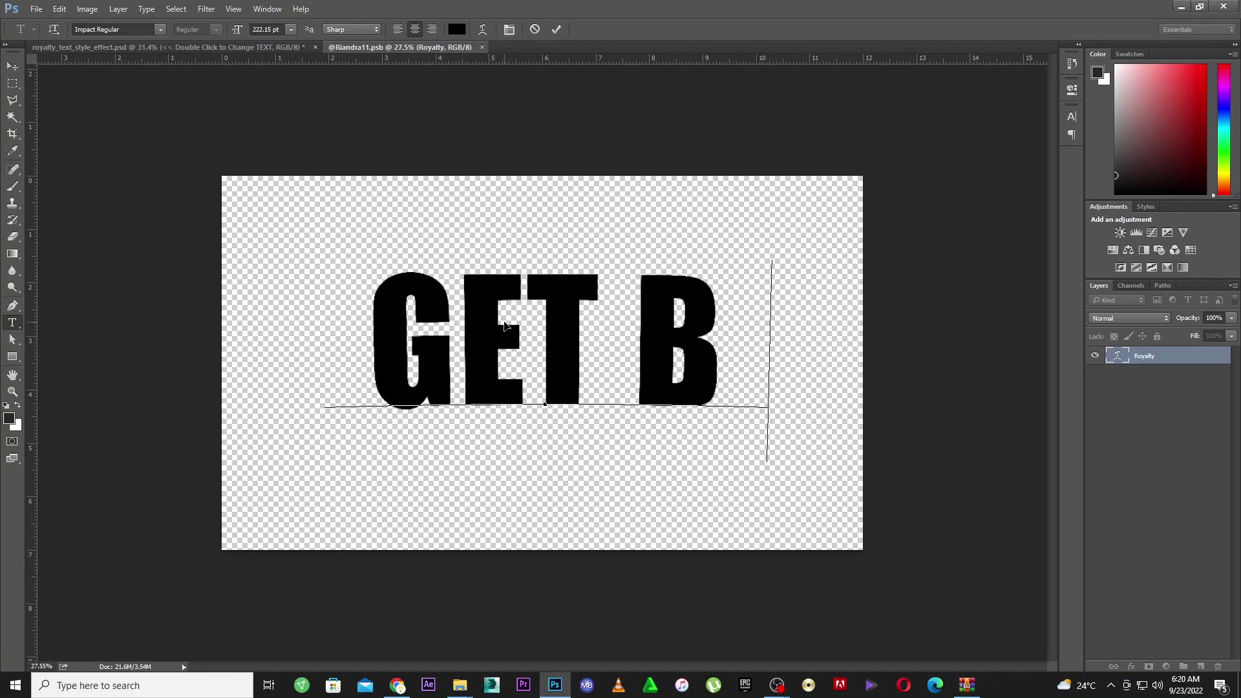
pyautogui.write('USY')
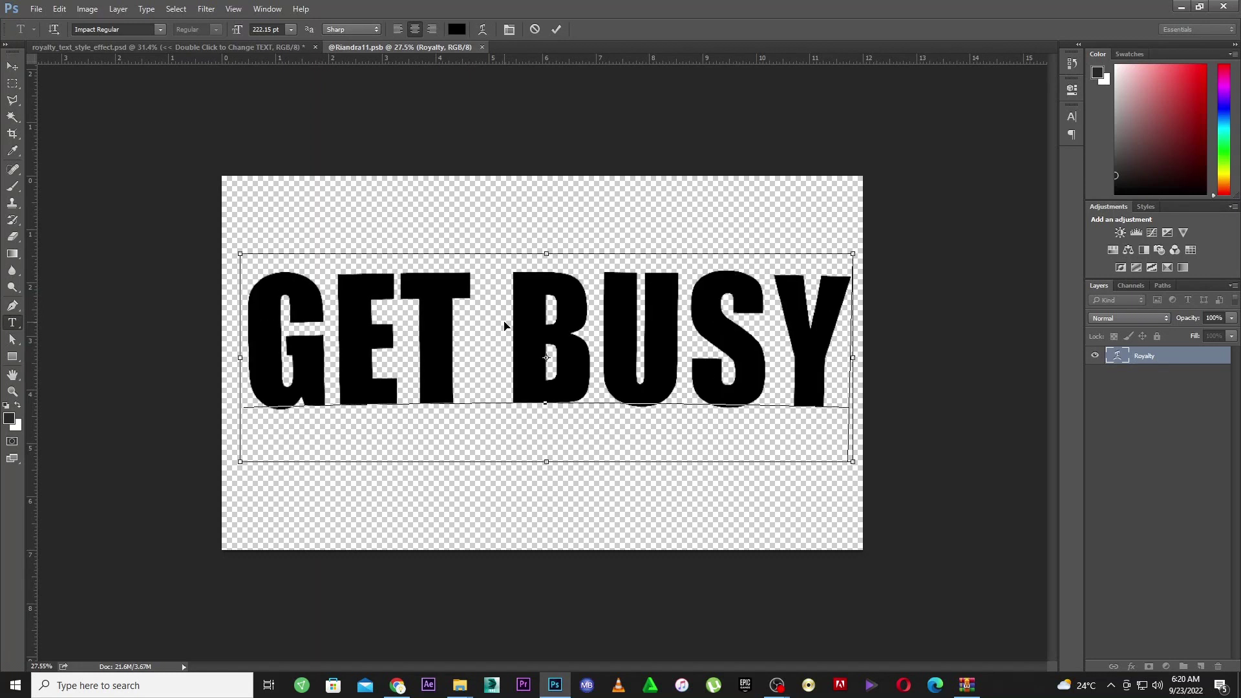
pyautogui.hotkey('ctrl', 'a')
pyautogui.click(505, 319)
pyautogui.hotkey('ctrl', 'a')
pyautogui.write('CRE')
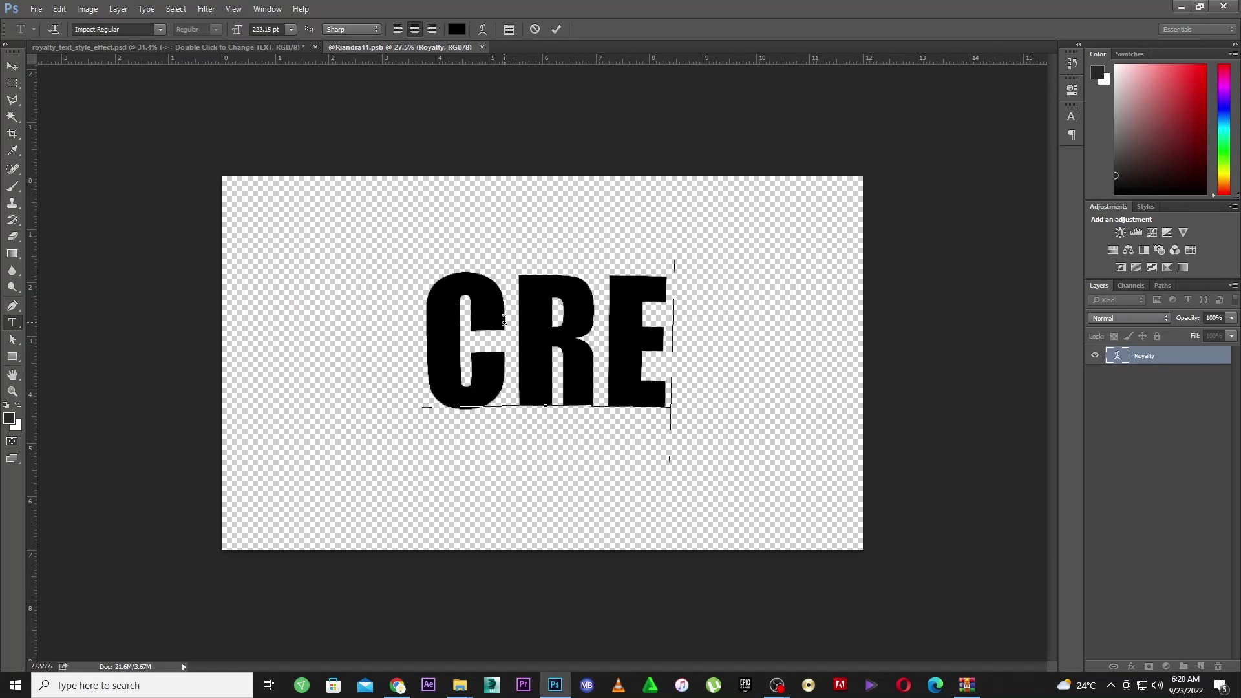
pyautogui.write('ATIVE')
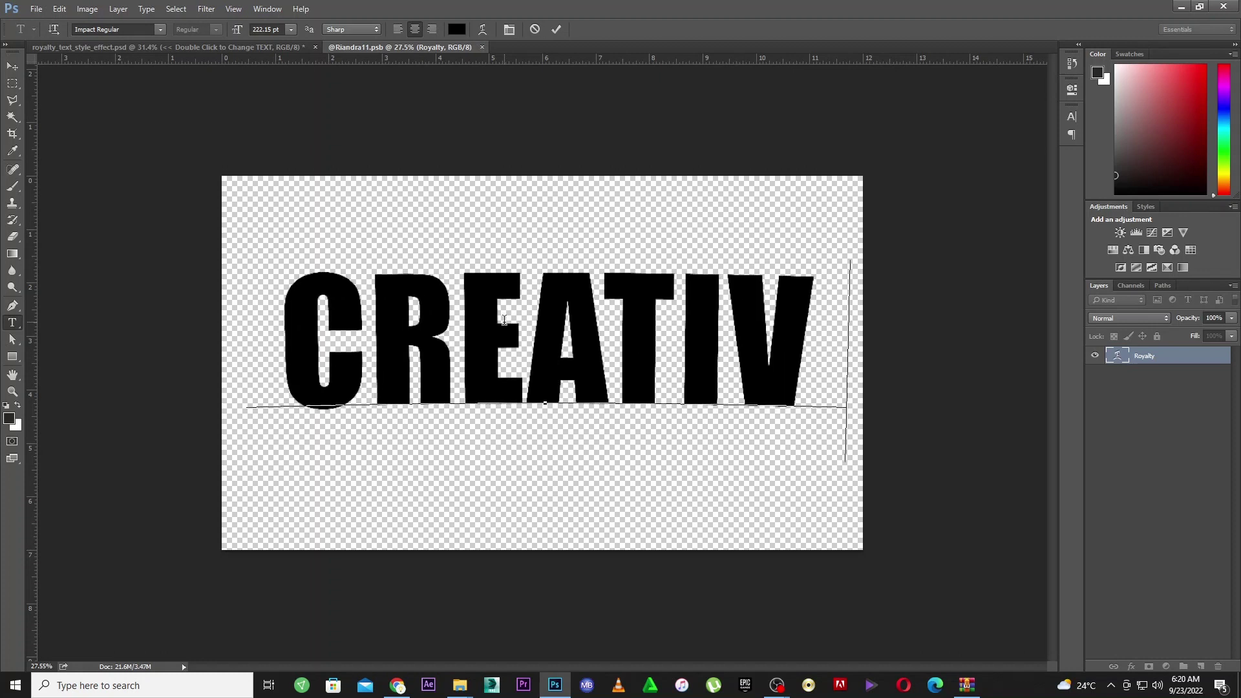
pyautogui.click(15, 73)
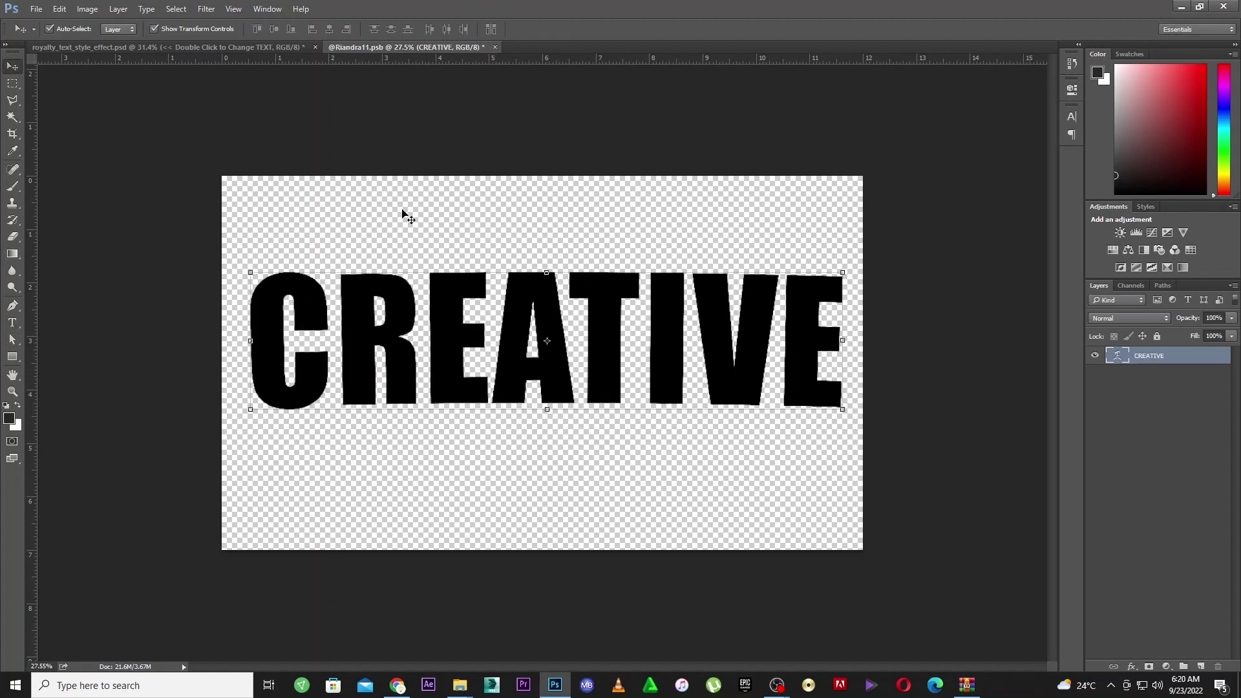
# Close the .psb smart object, saving its CREATIVE text edit, and return to royalty_text_style_effect.psd.
pyautogui.click(496, 47)
pyautogui.click(573, 258)
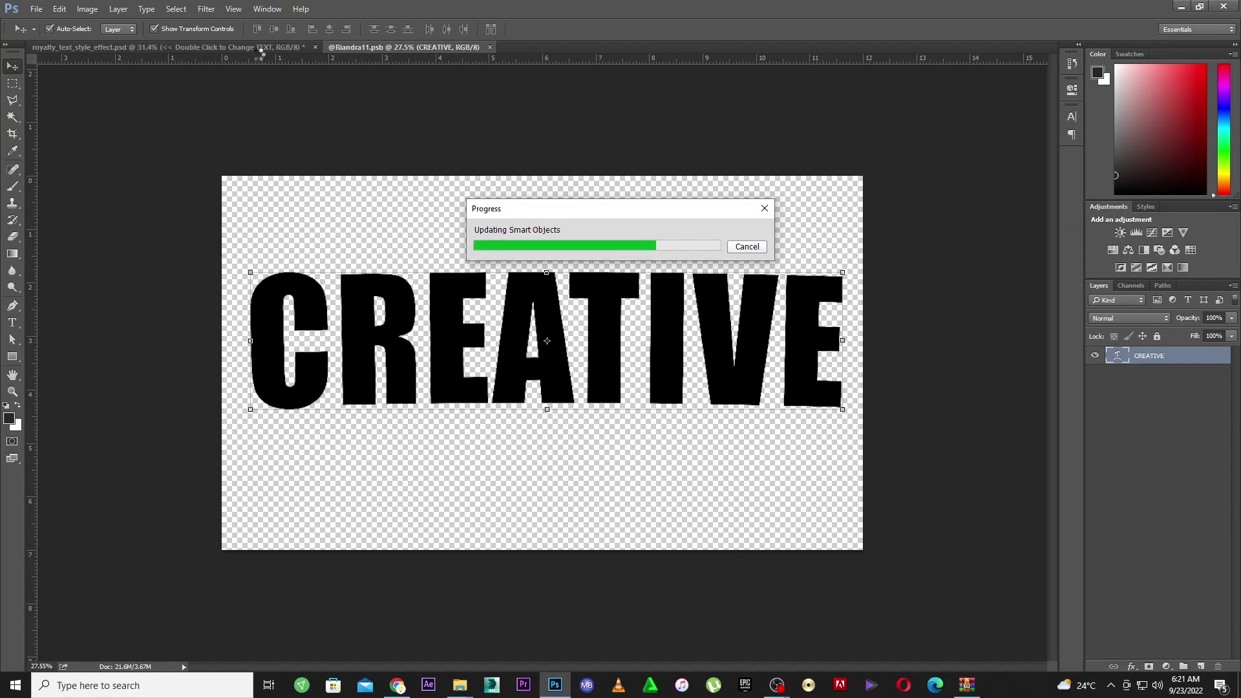
pyautogui.hotkey('ctrl', 'w')
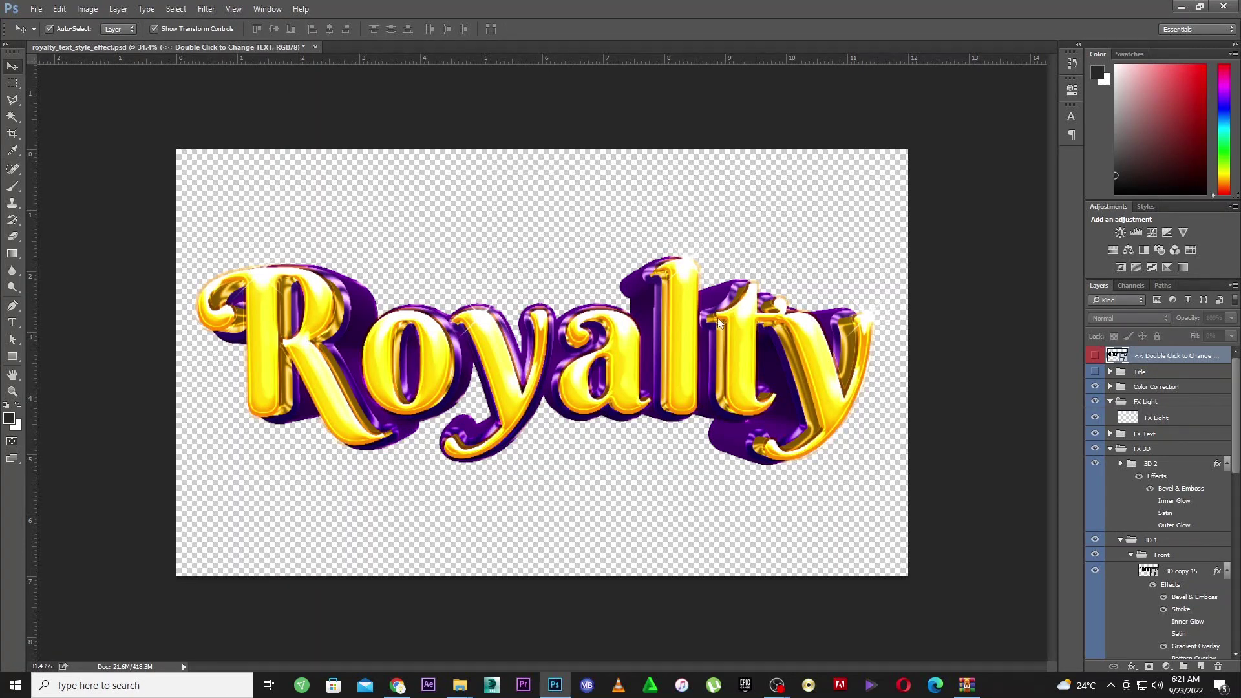